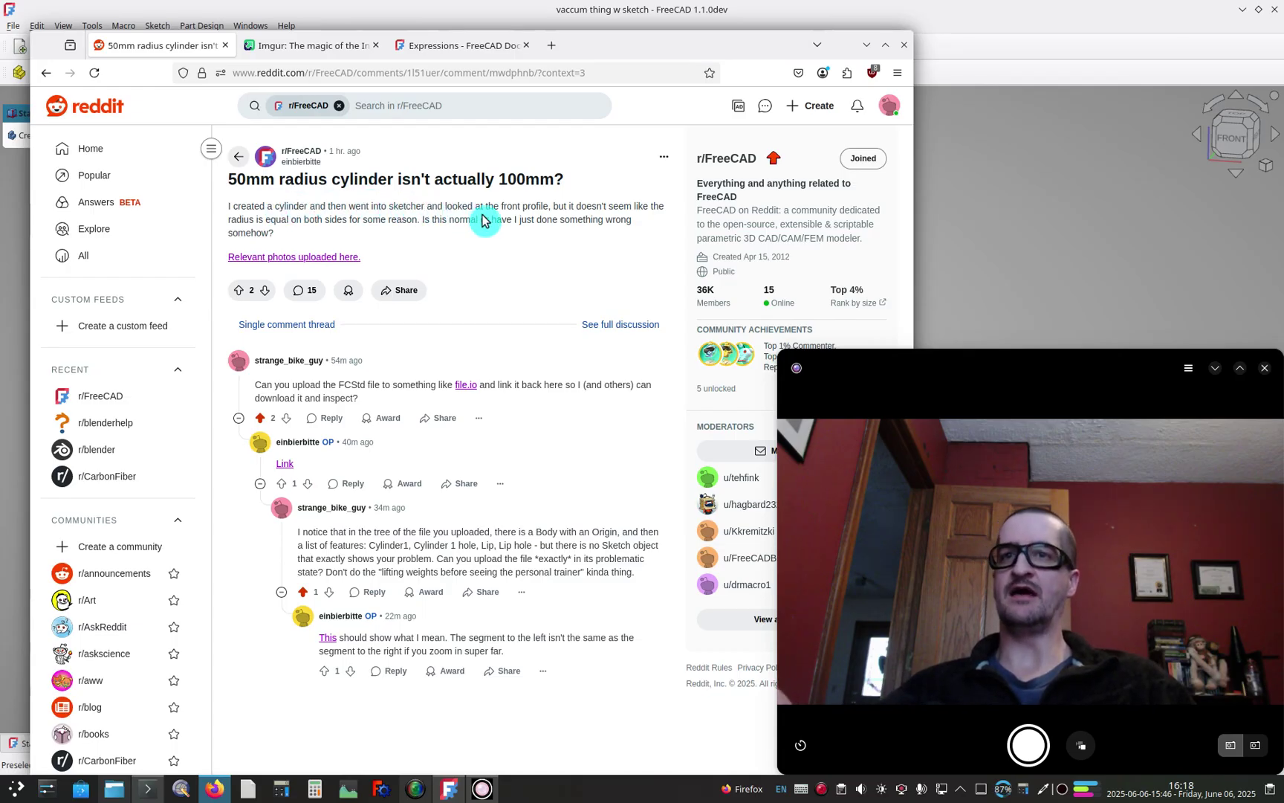
Review the Reddit question about the 50 mm radius cylinder and its Imgur screenshots, and switch to FreeCAD to view the cylinder
click(349, 47)
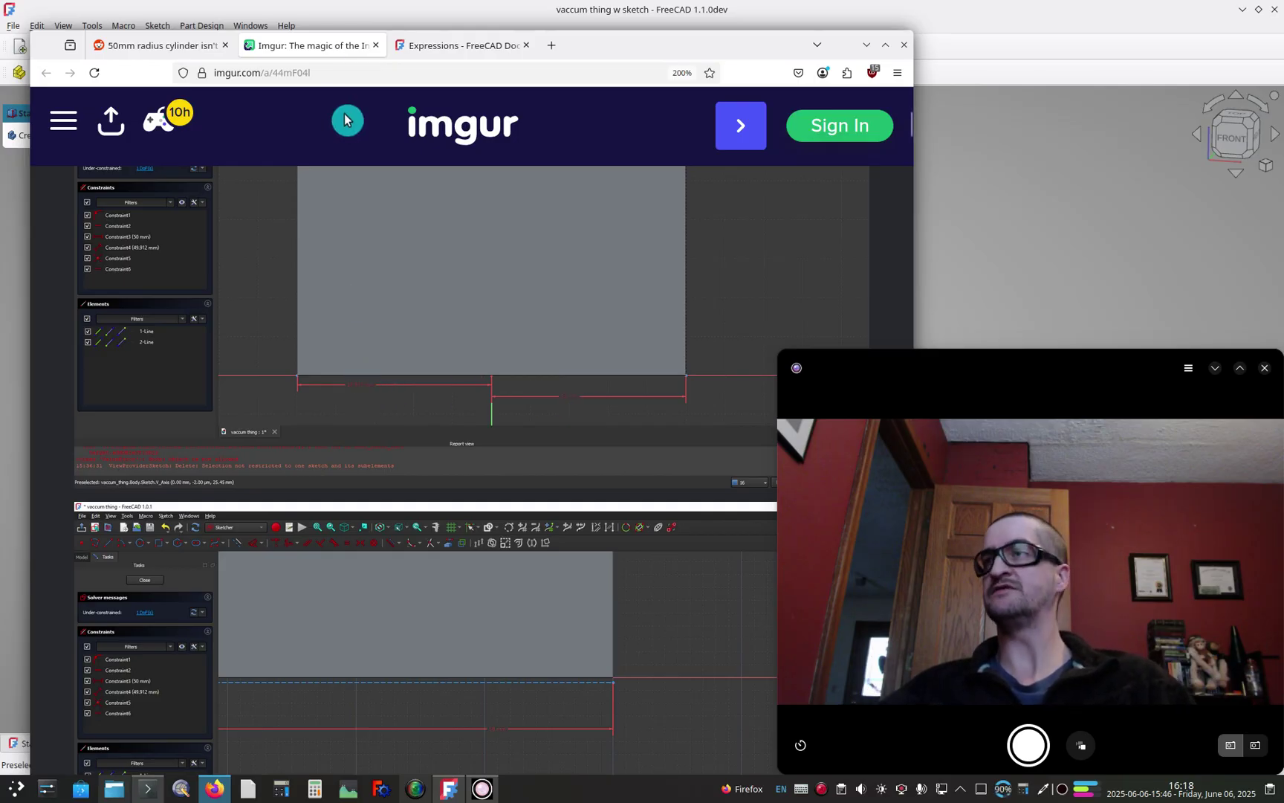
click(194, 48)
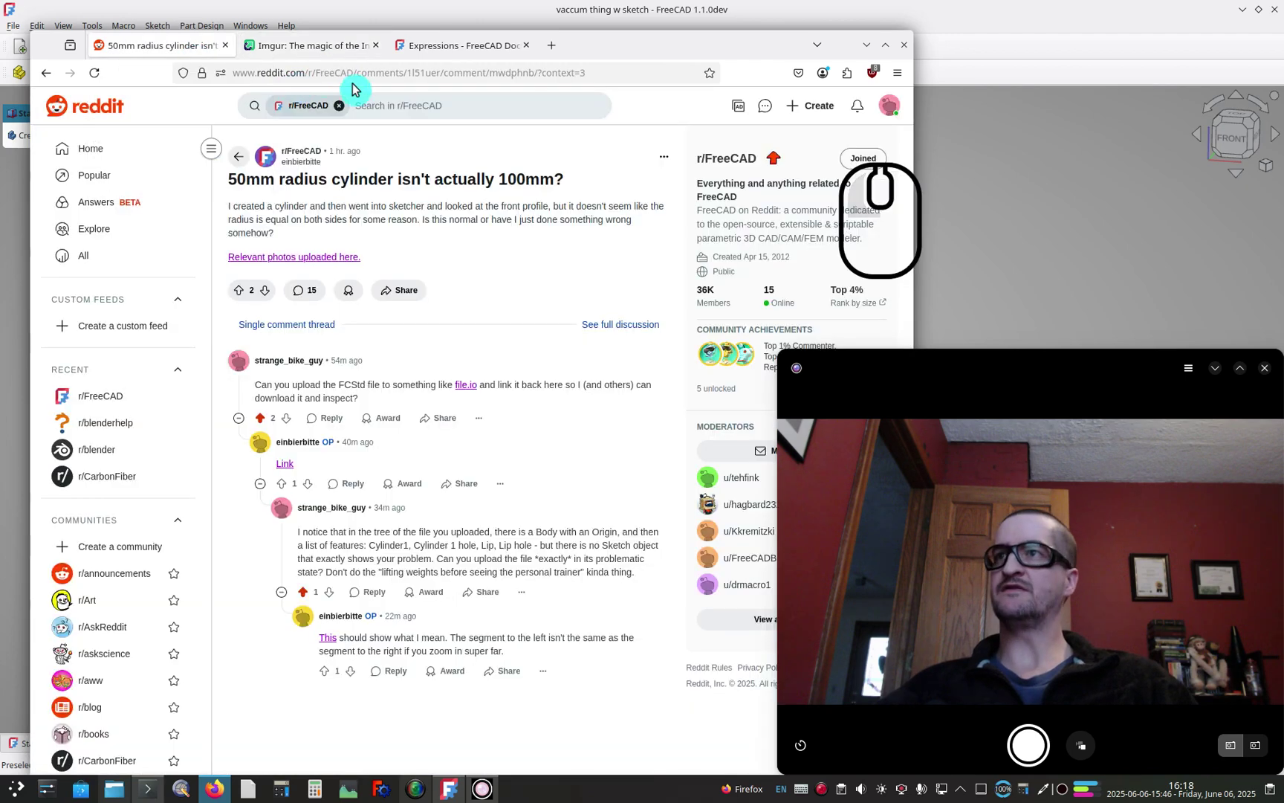
click(766, 14)
alt+middle_drag(384, 394, 478, 340)
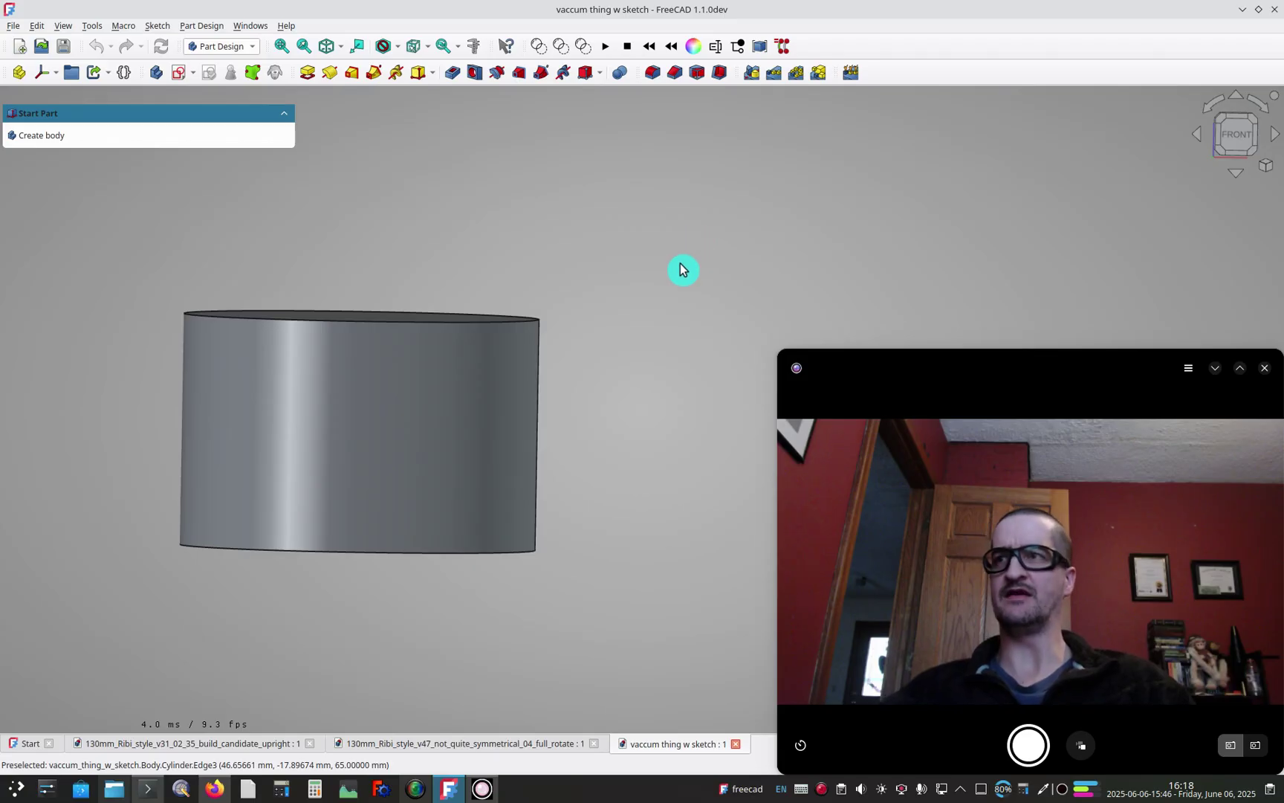
shift+middle_drag(633, 288, 648, 313)
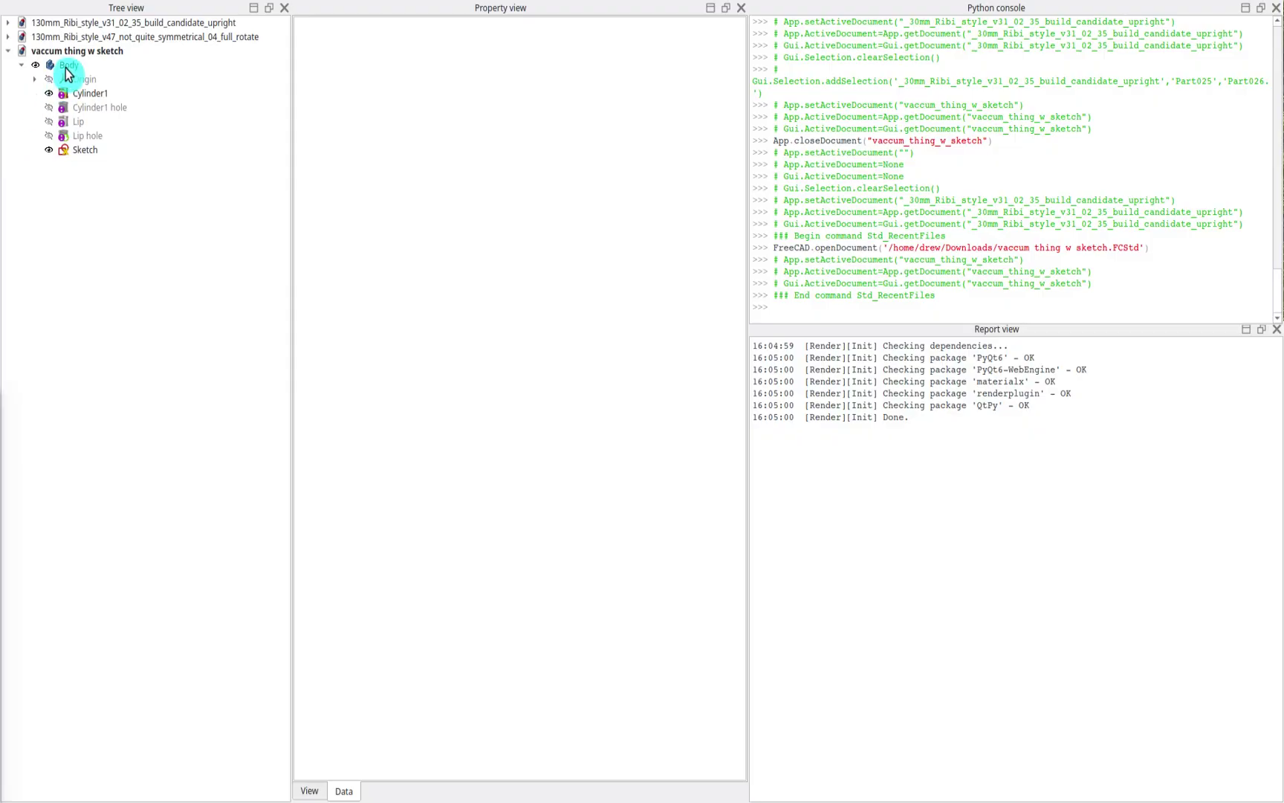
Set the Body's Deviation view property to 0.01
click(67, 74)
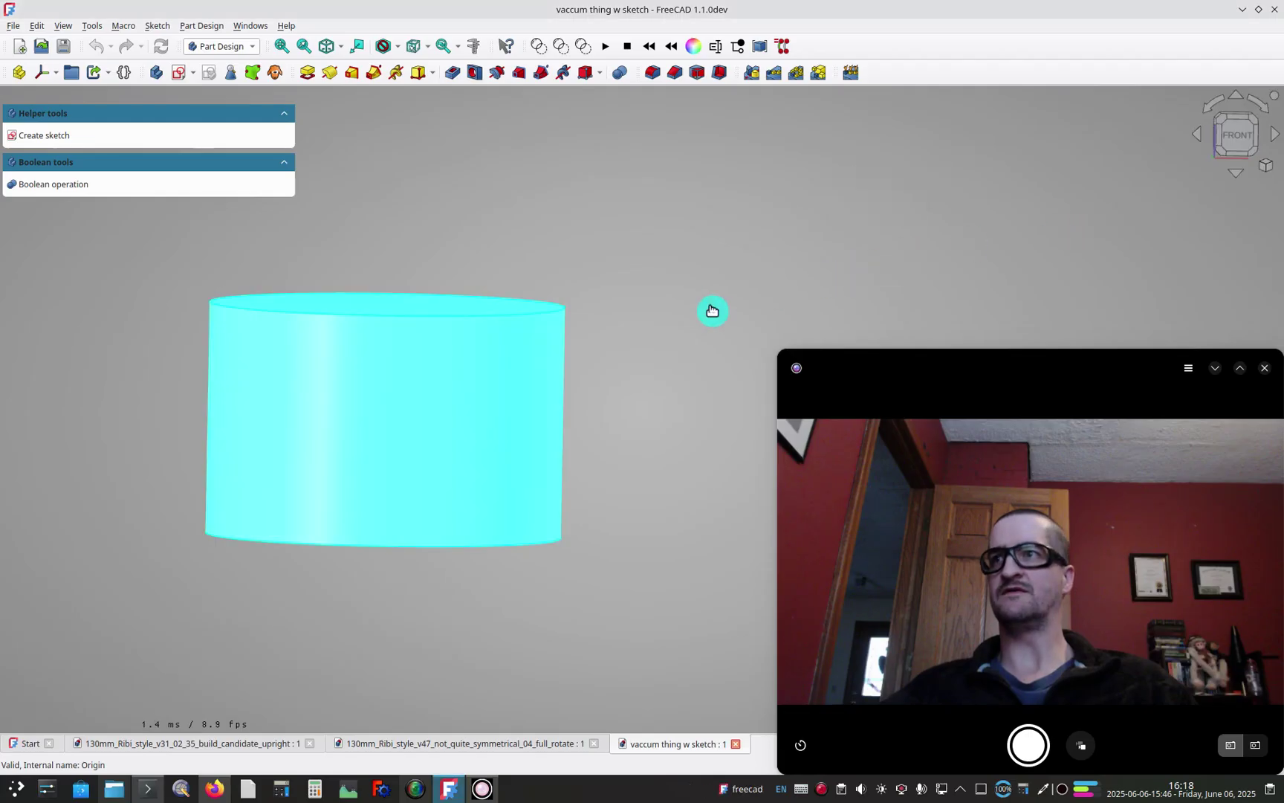
click(622, 391)
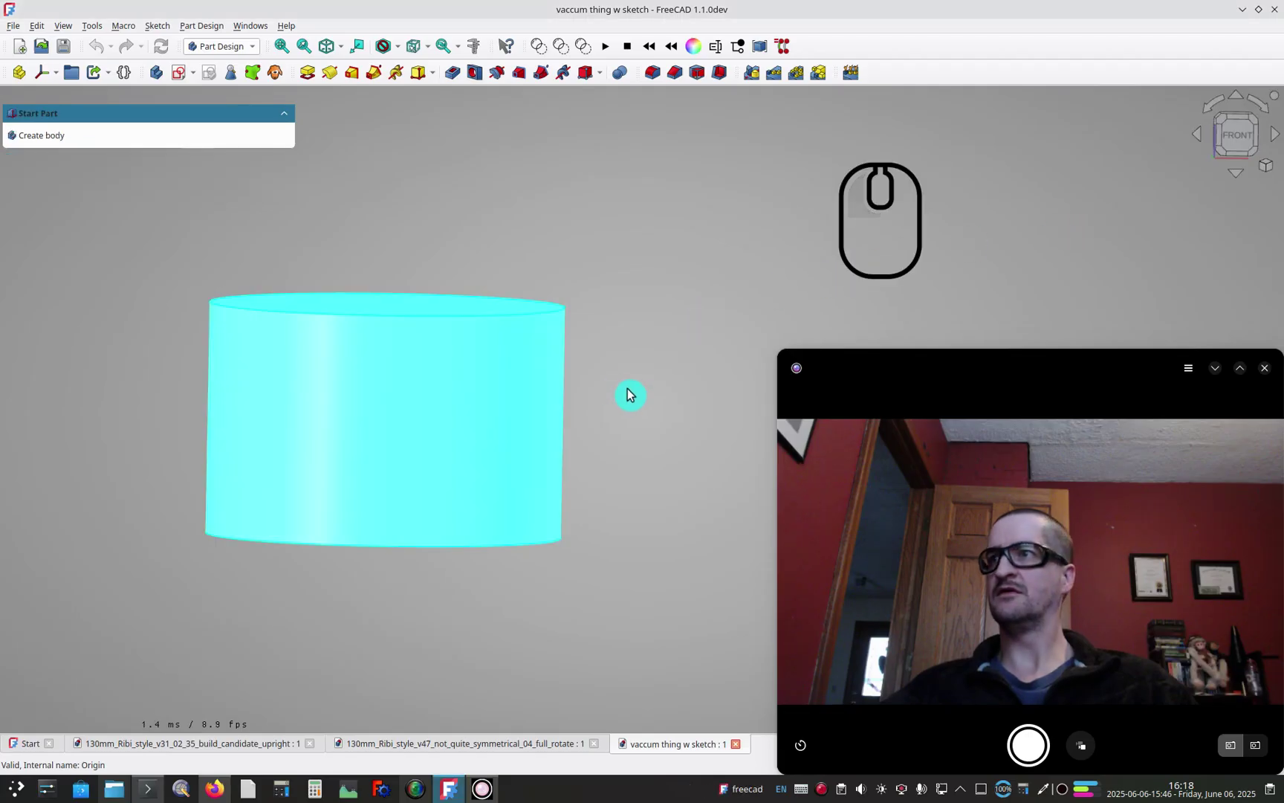
alt+drag(631, 401, 611, 355)
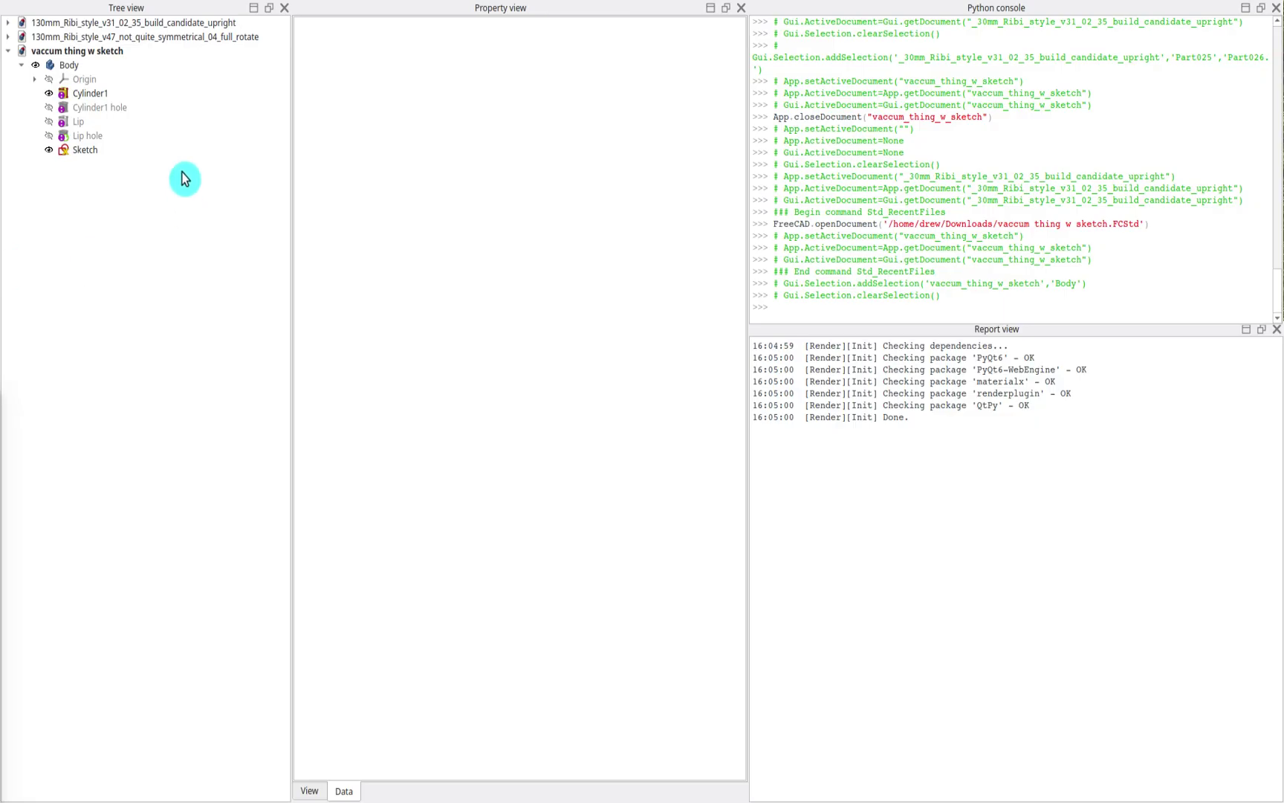
click(82, 67)
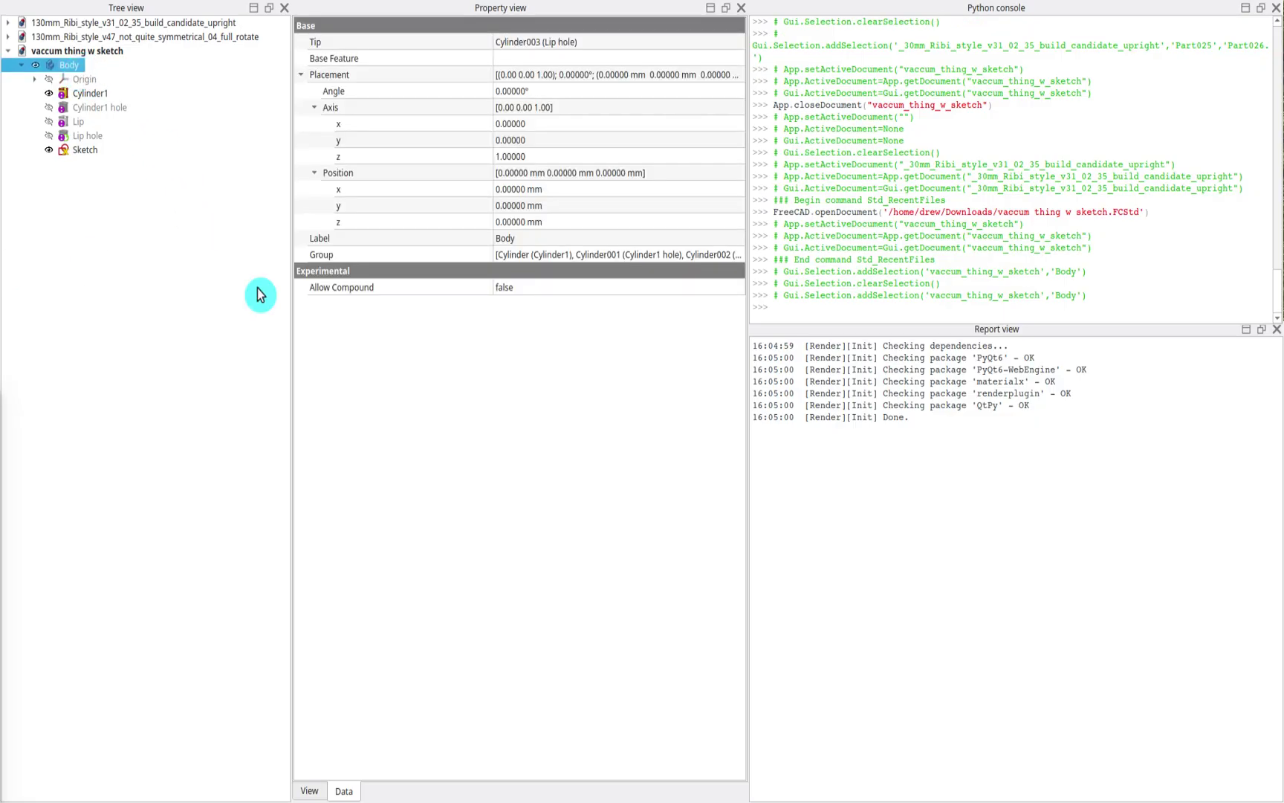
key(Tab)
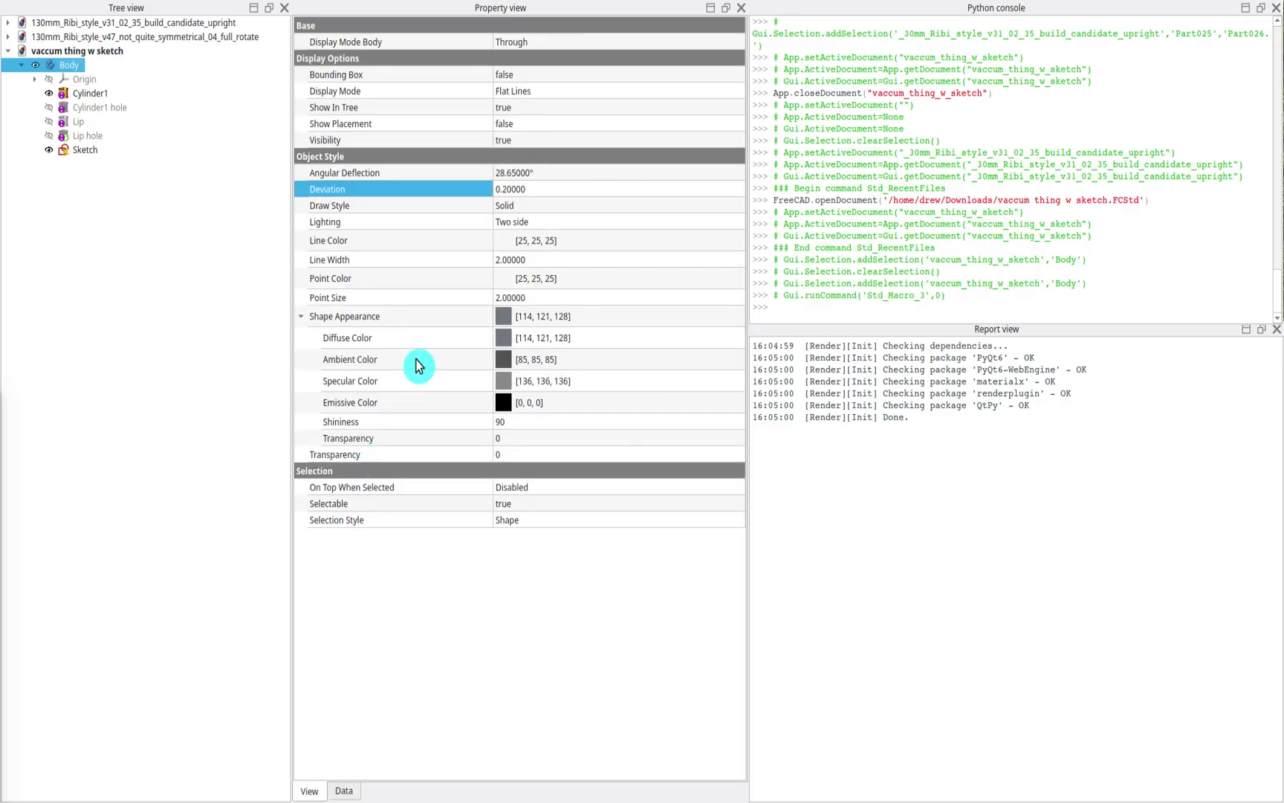
click(556, 191)
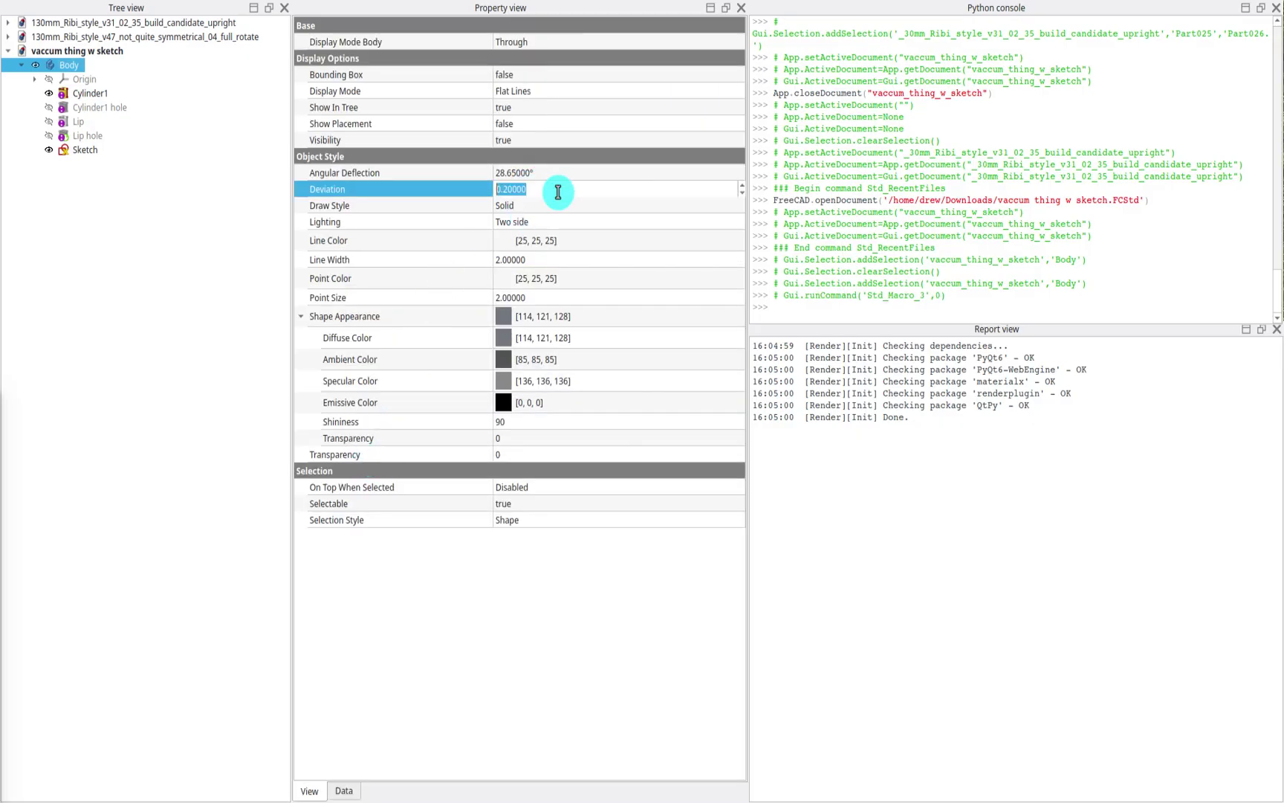
text(0.01)
key(Return)
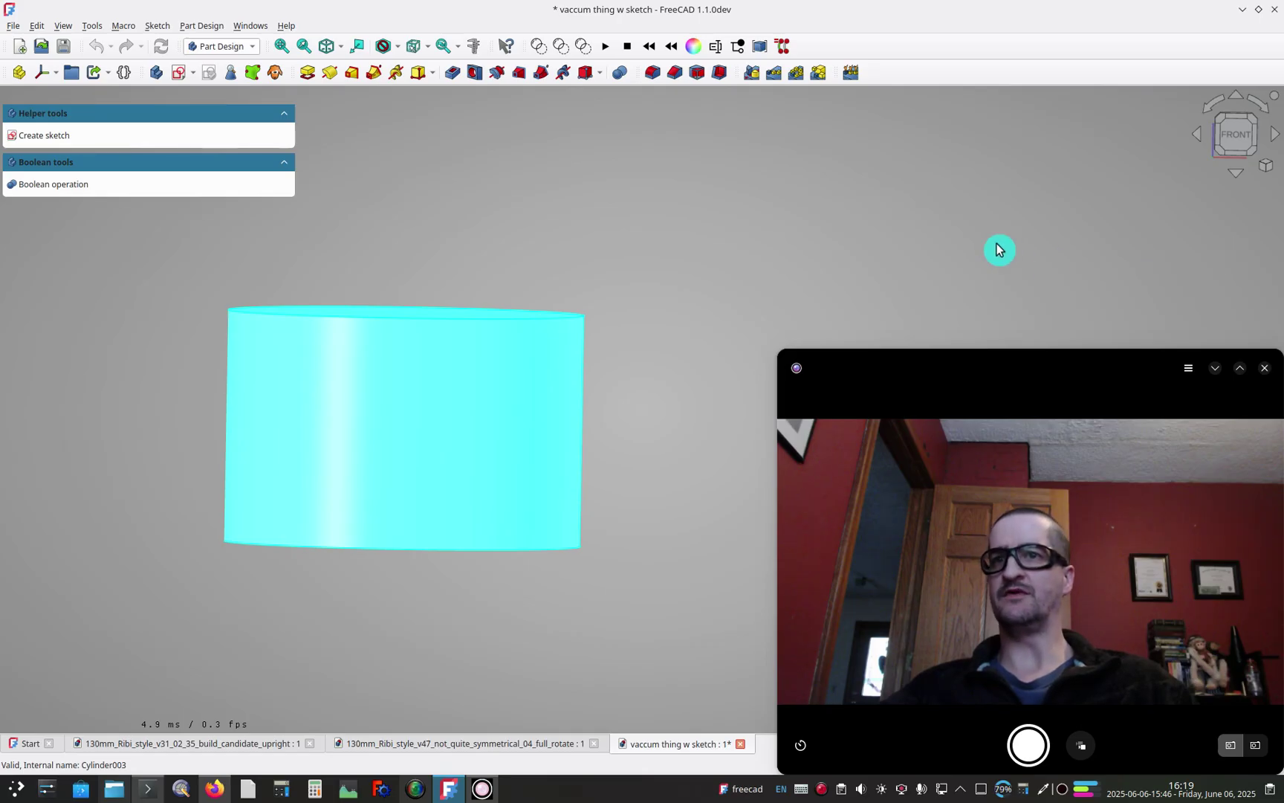
click(998, 250)
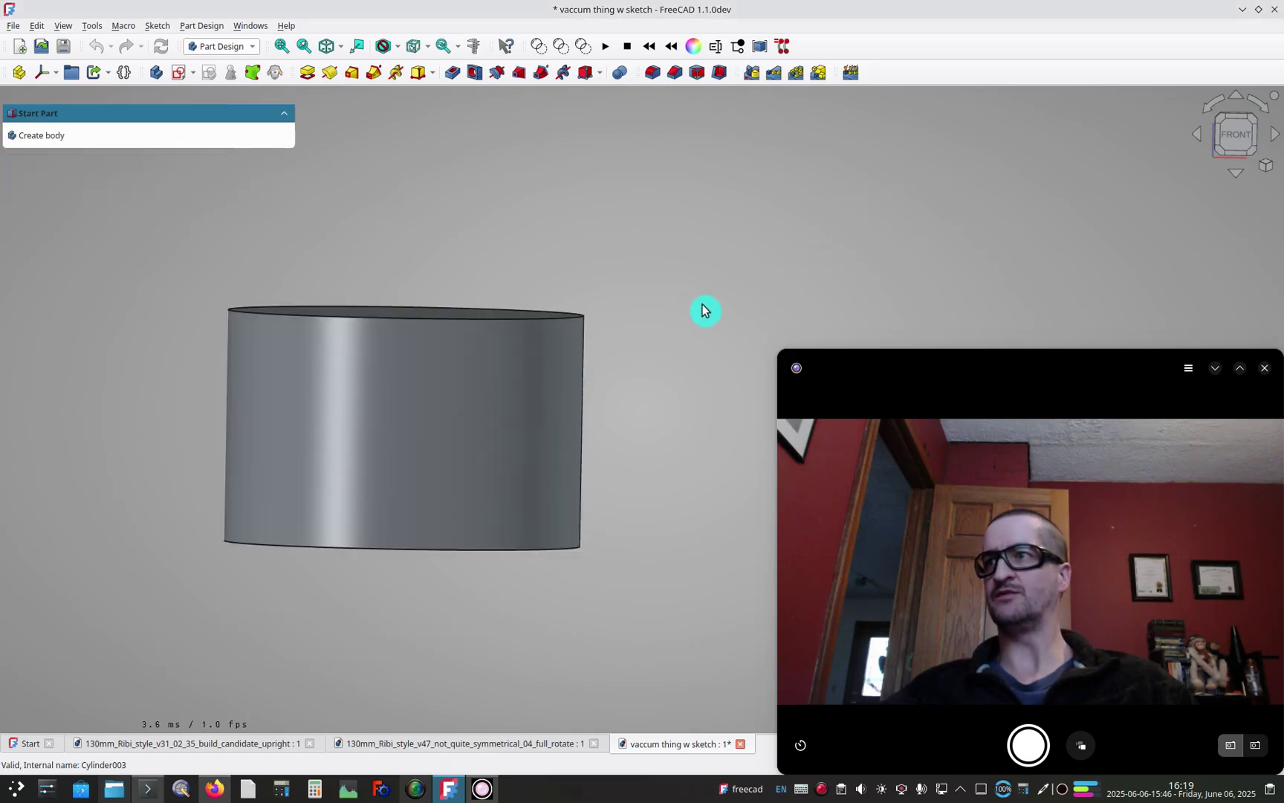
Restore the Body's Deviation to 0.2 and open its sketch for editing
key(alt)
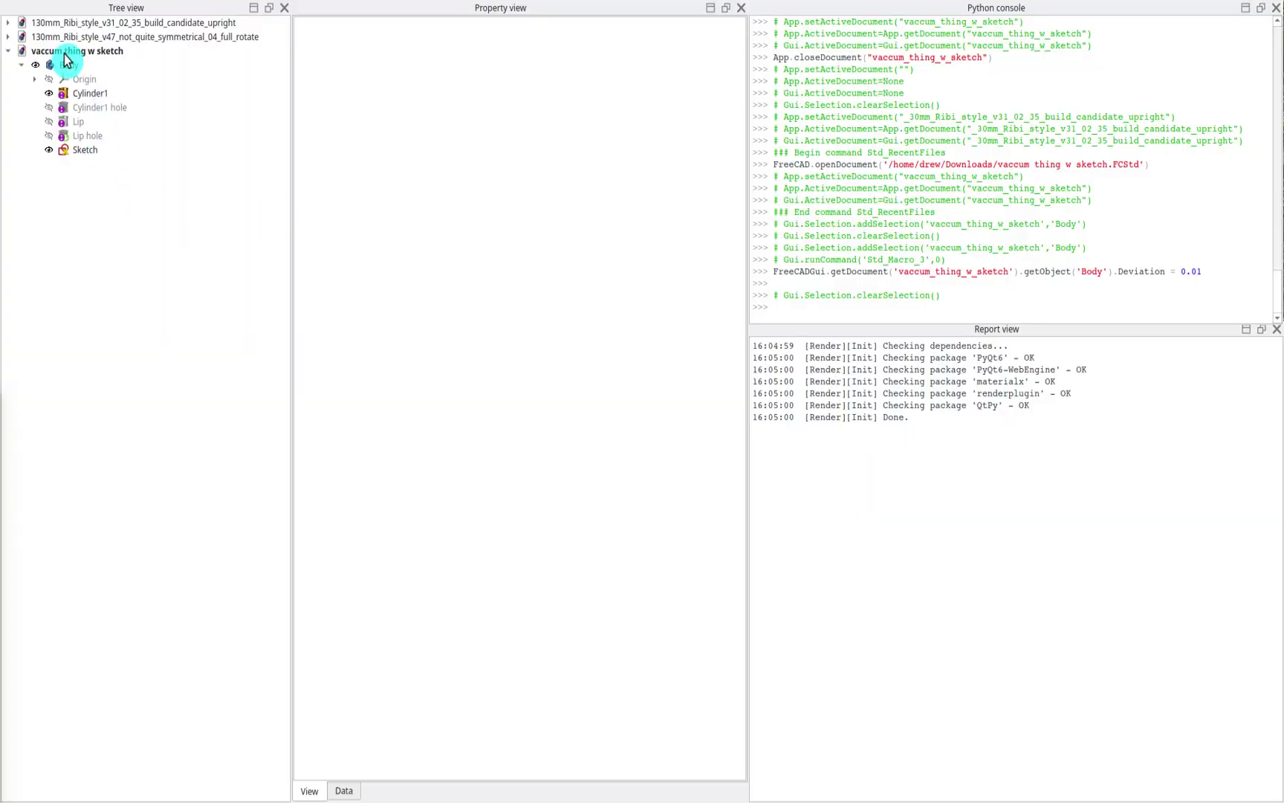
click(63, 55)
click(72, 64)
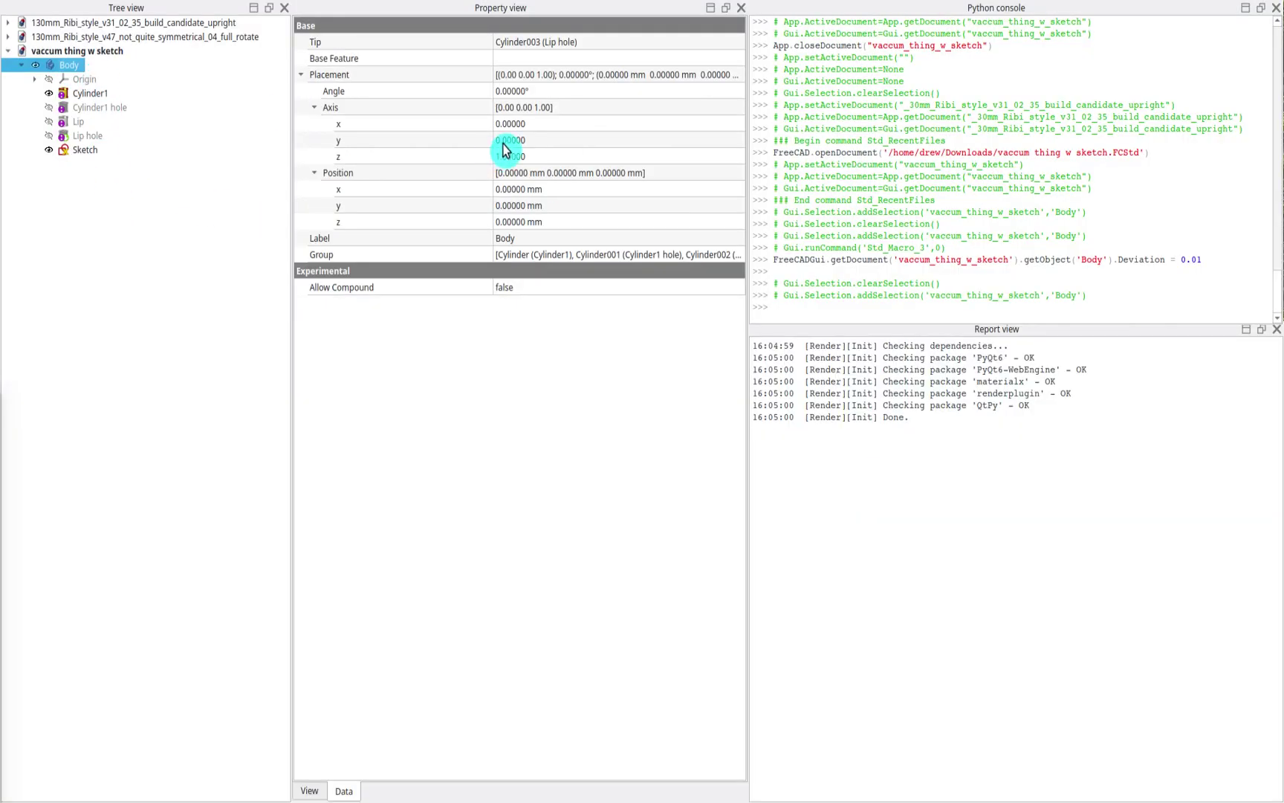
key(d)
click(509, 189)
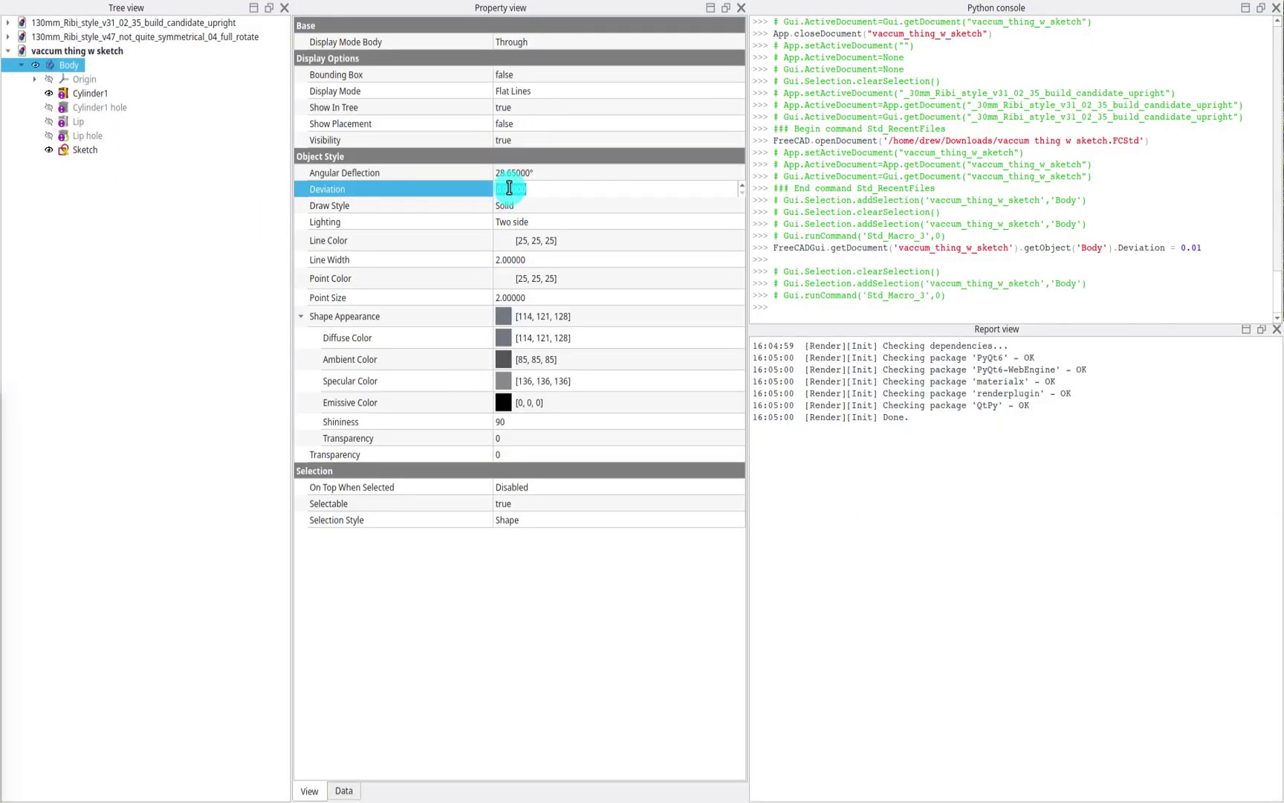
key(Return)
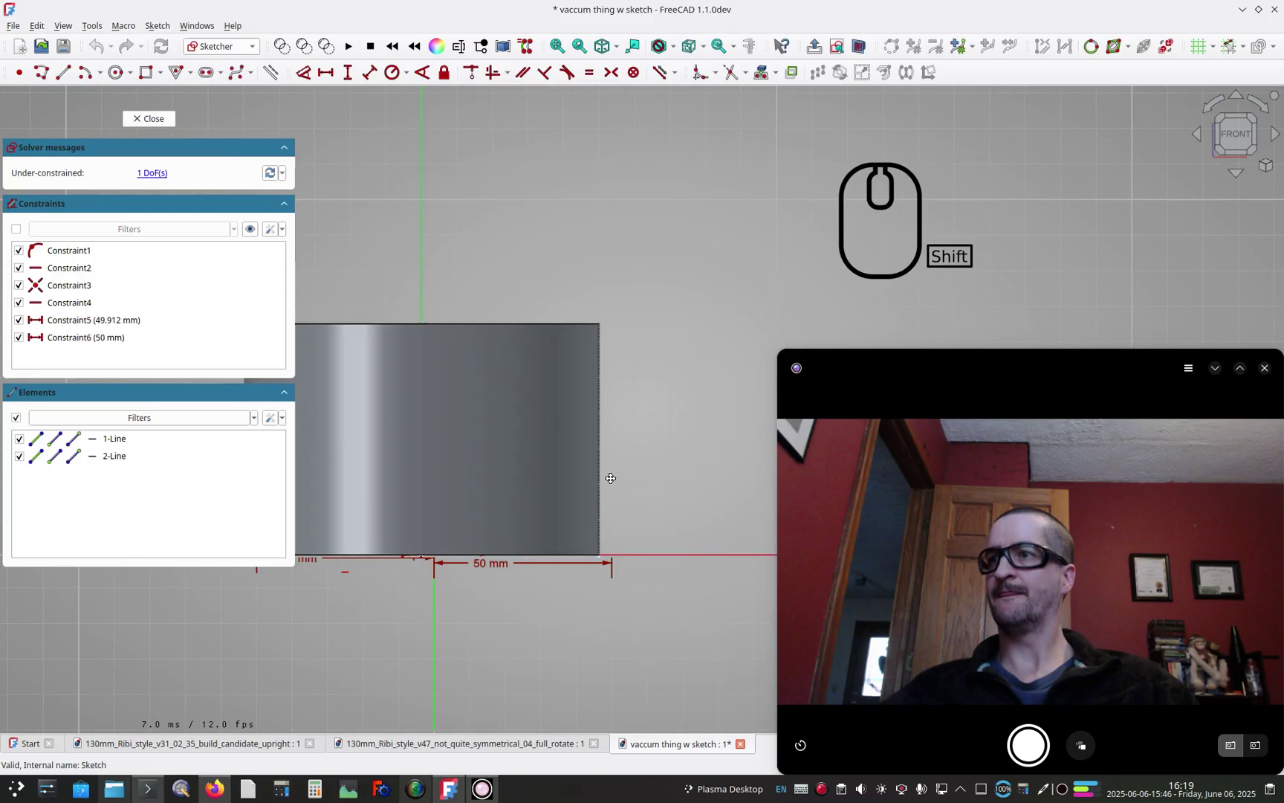
Examine how the outer end of the 49.912 mm sketch line lines up with the cylinder's displayed edge
shift+scroll(608, 479, up, 2)
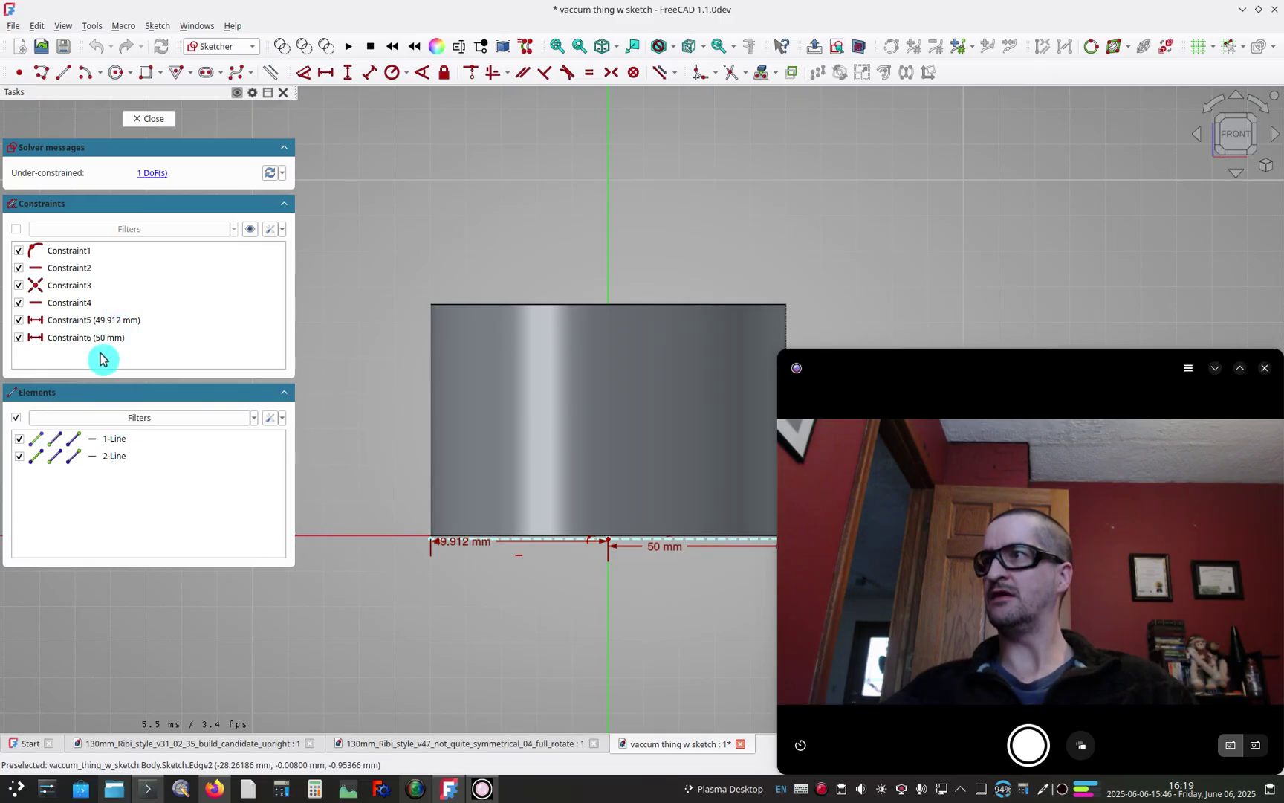
scroll(455, 541, up, 3)
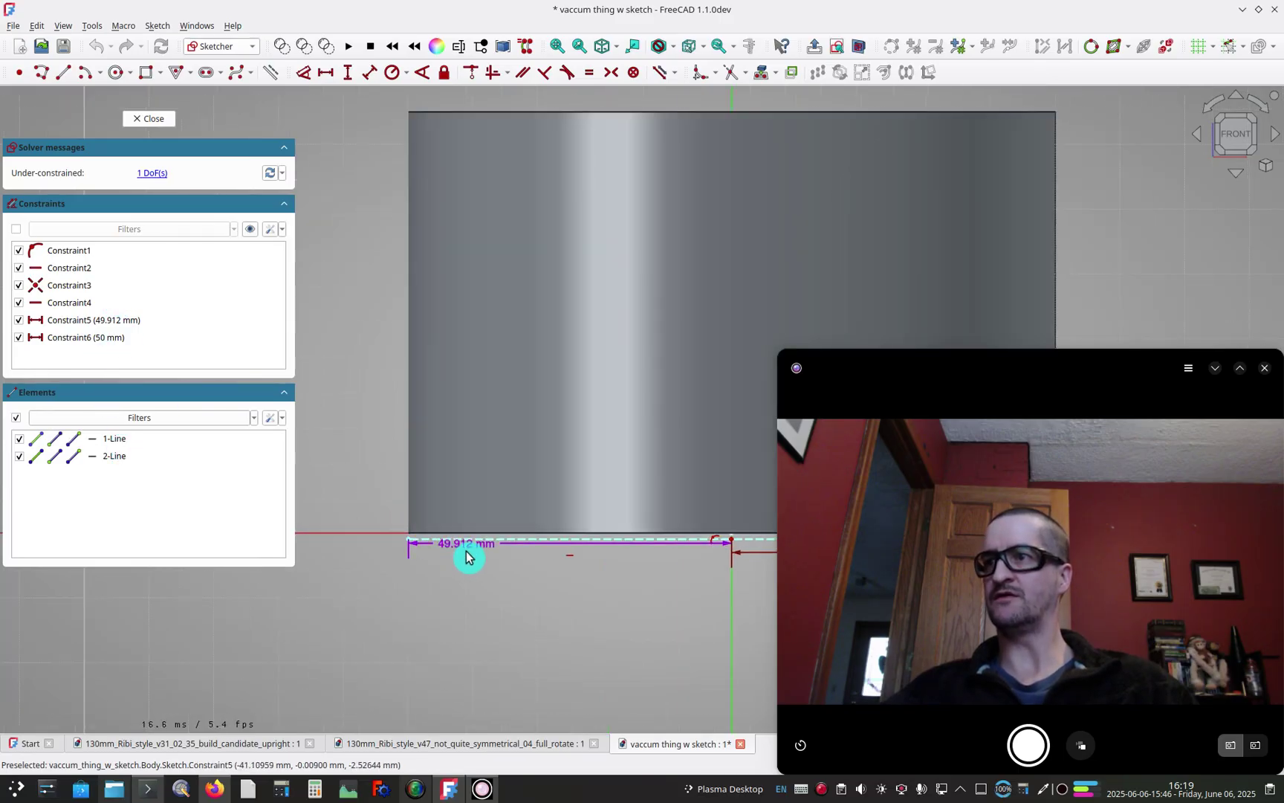
scroll(407, 545, up, 5)
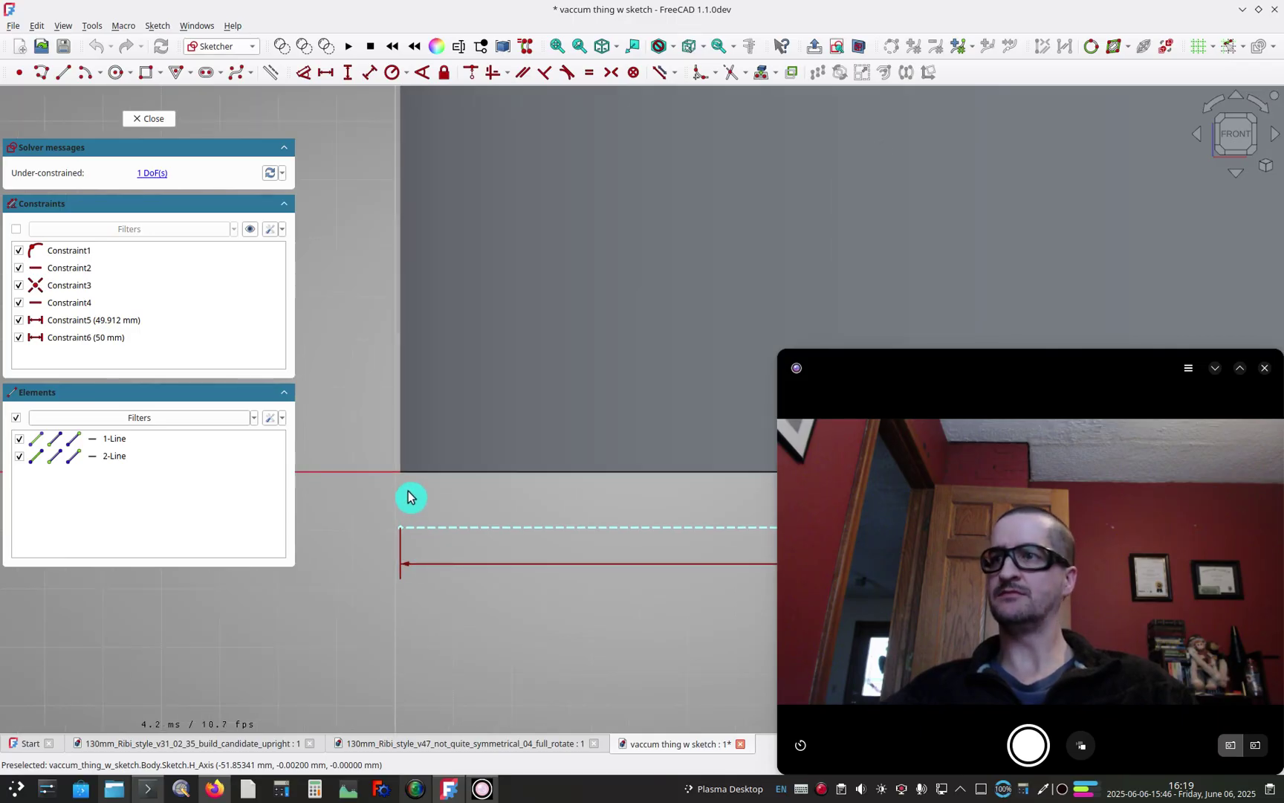
scroll(410, 497, up, 5)
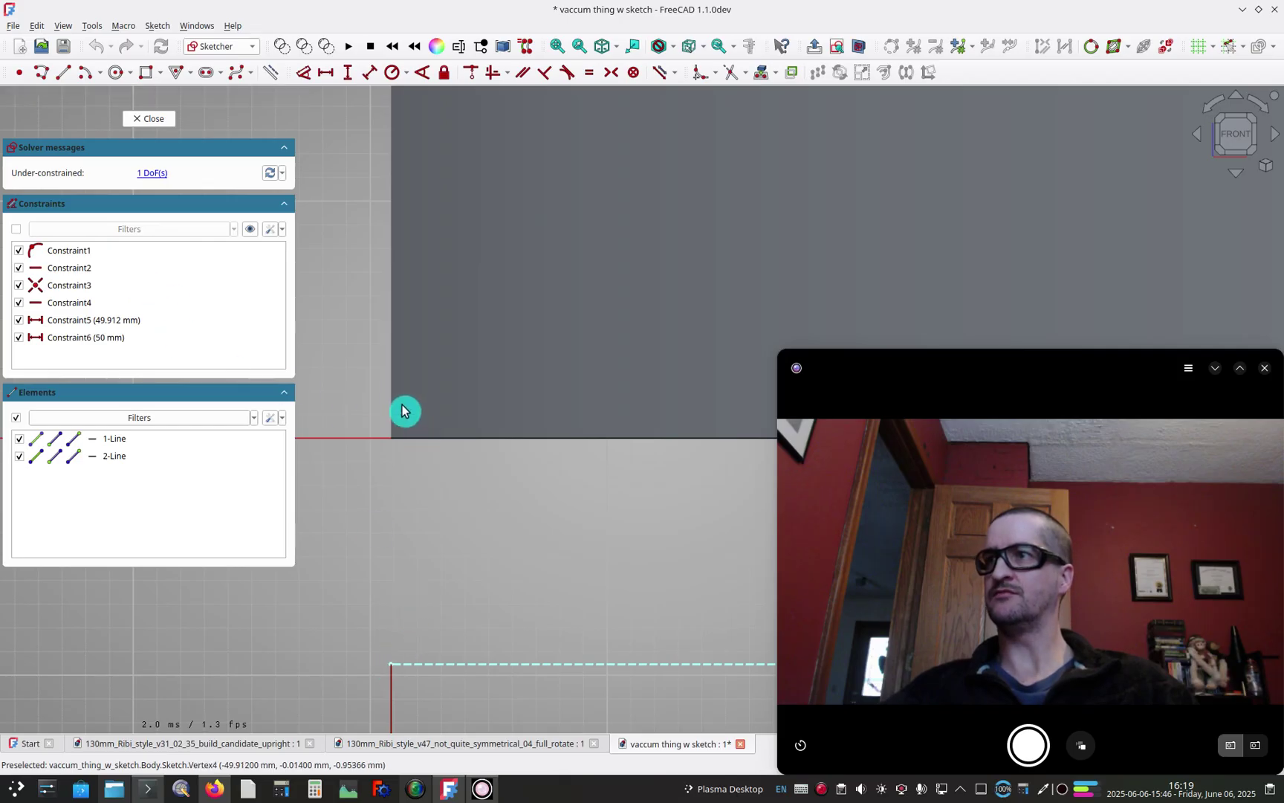
scroll(396, 414, down, 3)
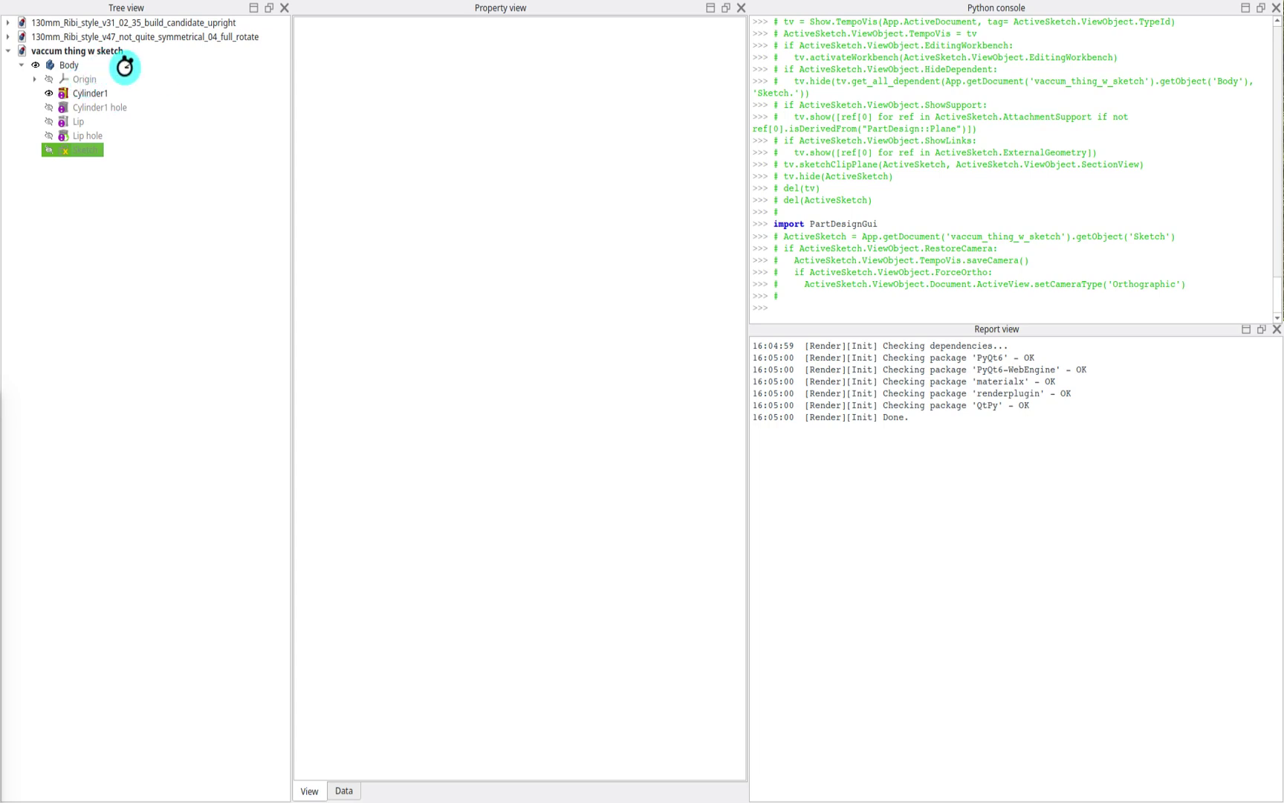
With the sketch still open, set the Body's Deviation to 0.01 and clear the selection
click(83, 65)
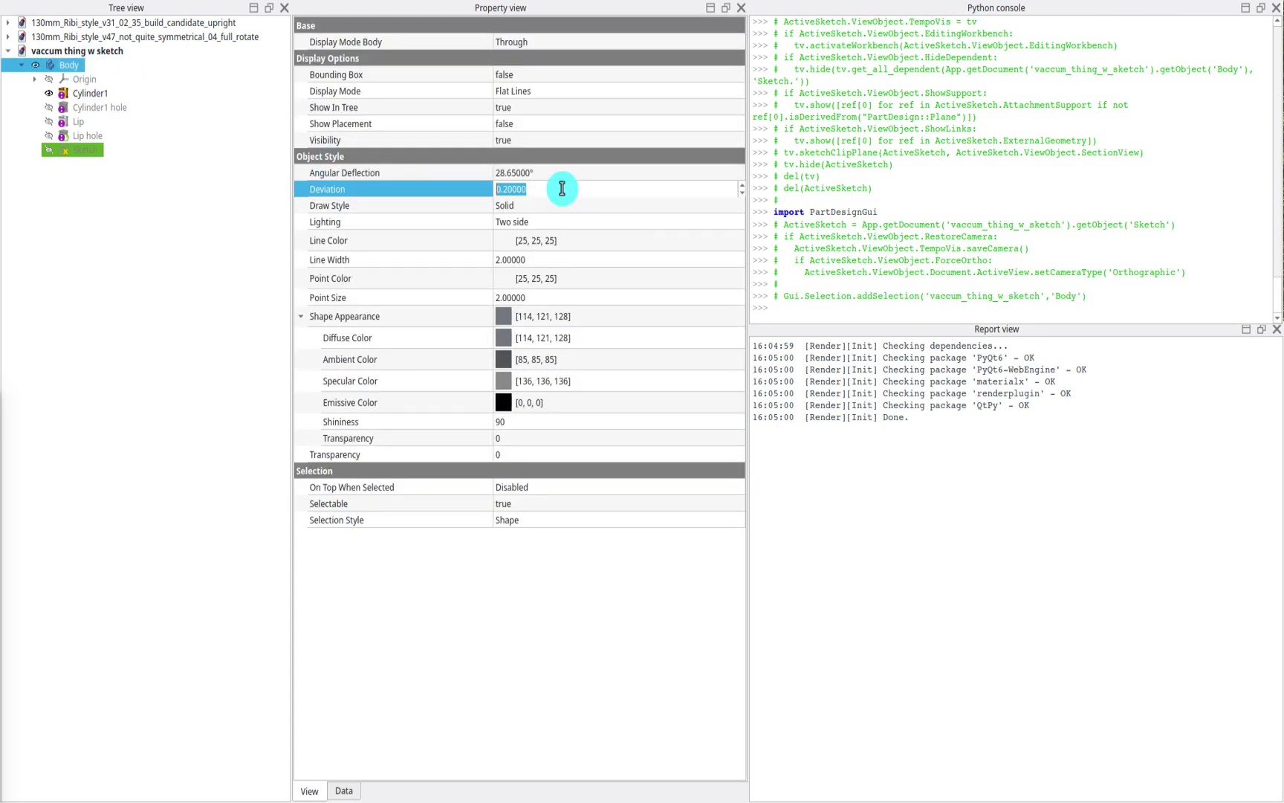
key(Return)
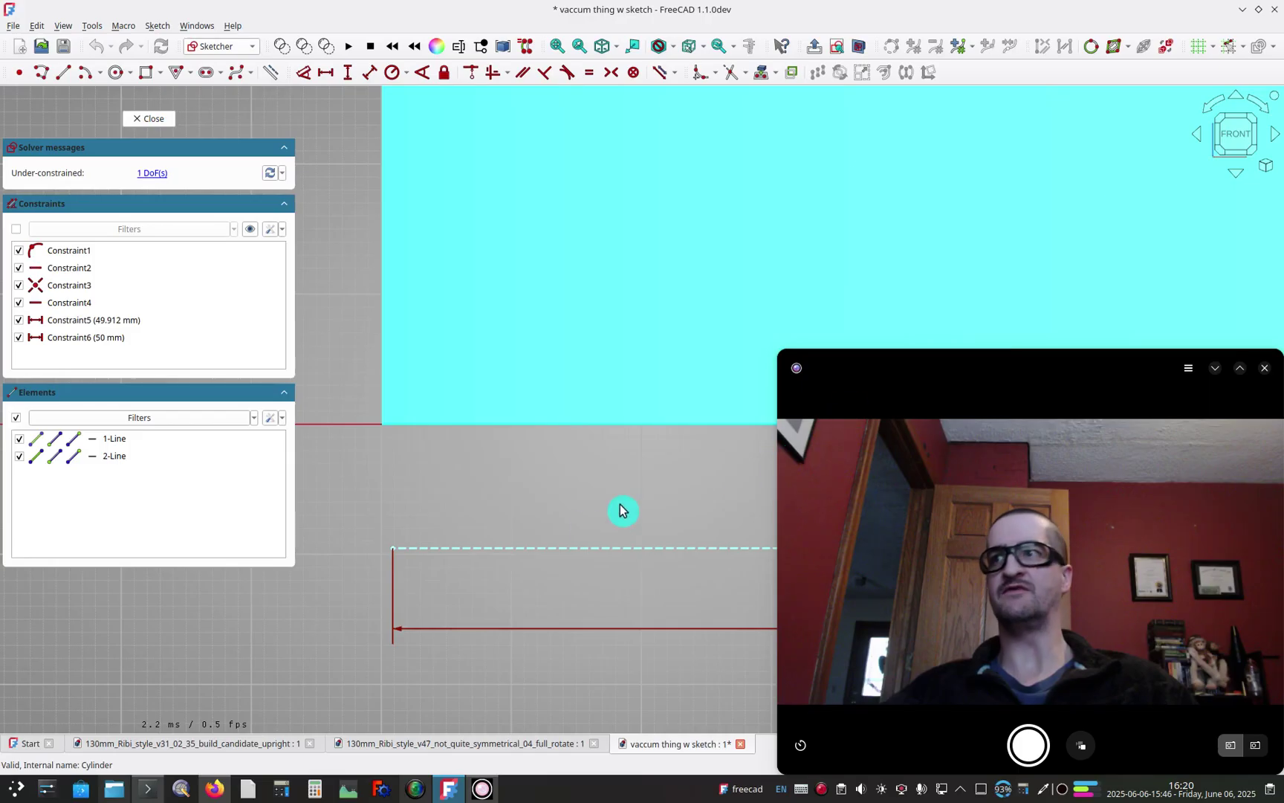
click(436, 481)
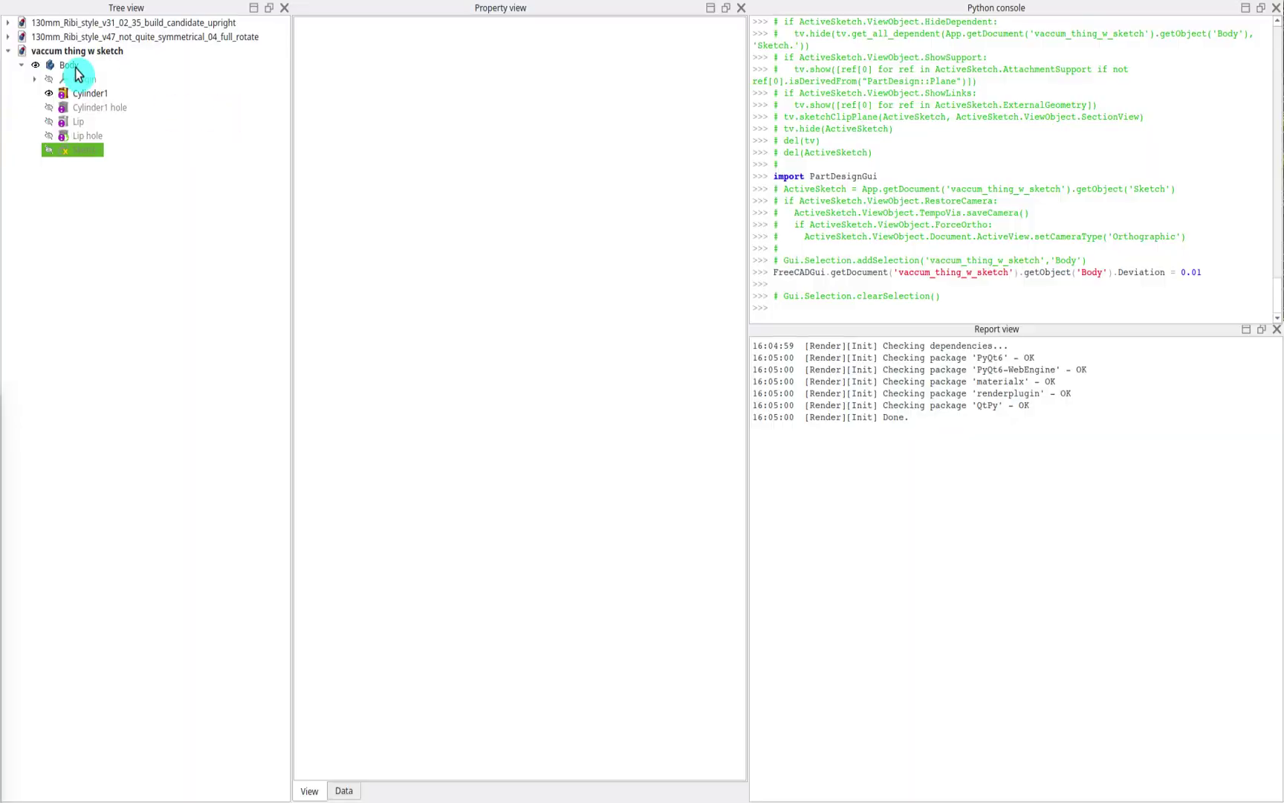
Set the Body's Deviation to 0.4 and clear the selection
click(71, 65)
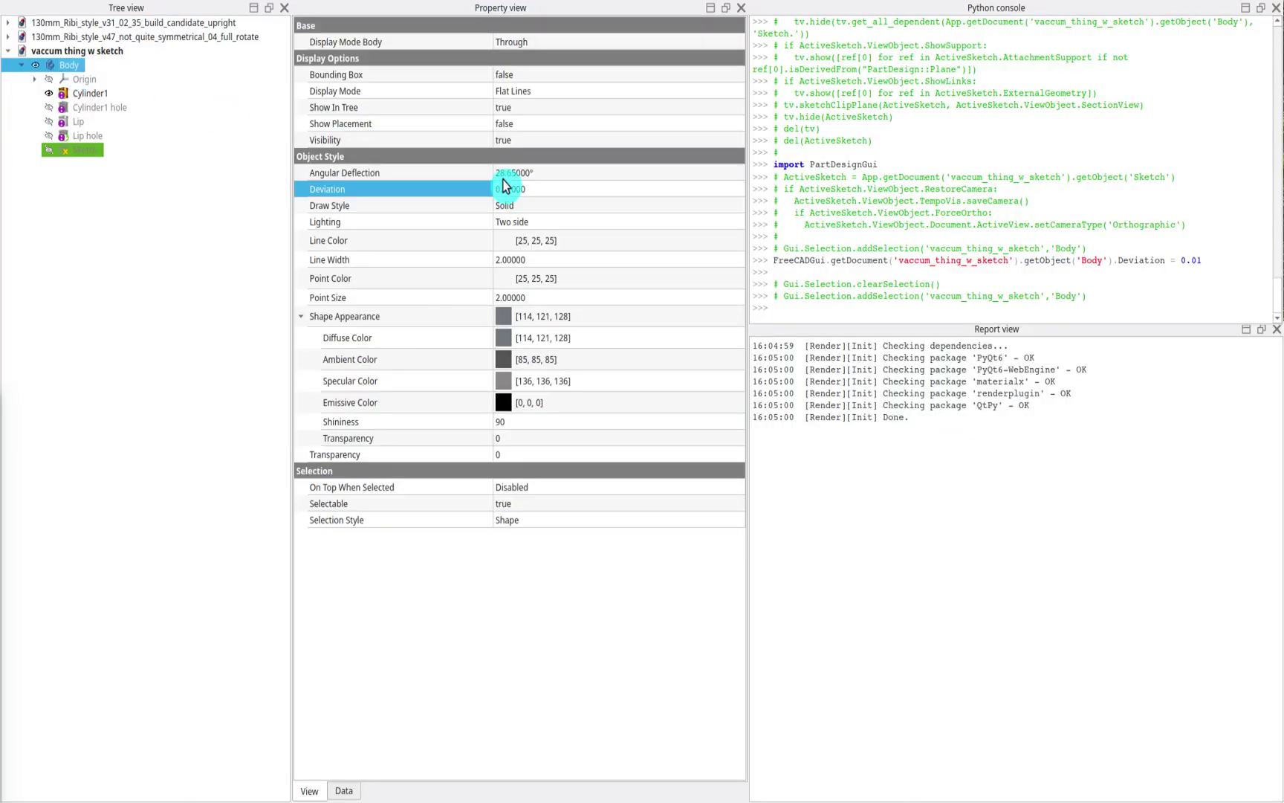
click(535, 191)
text(0.4)
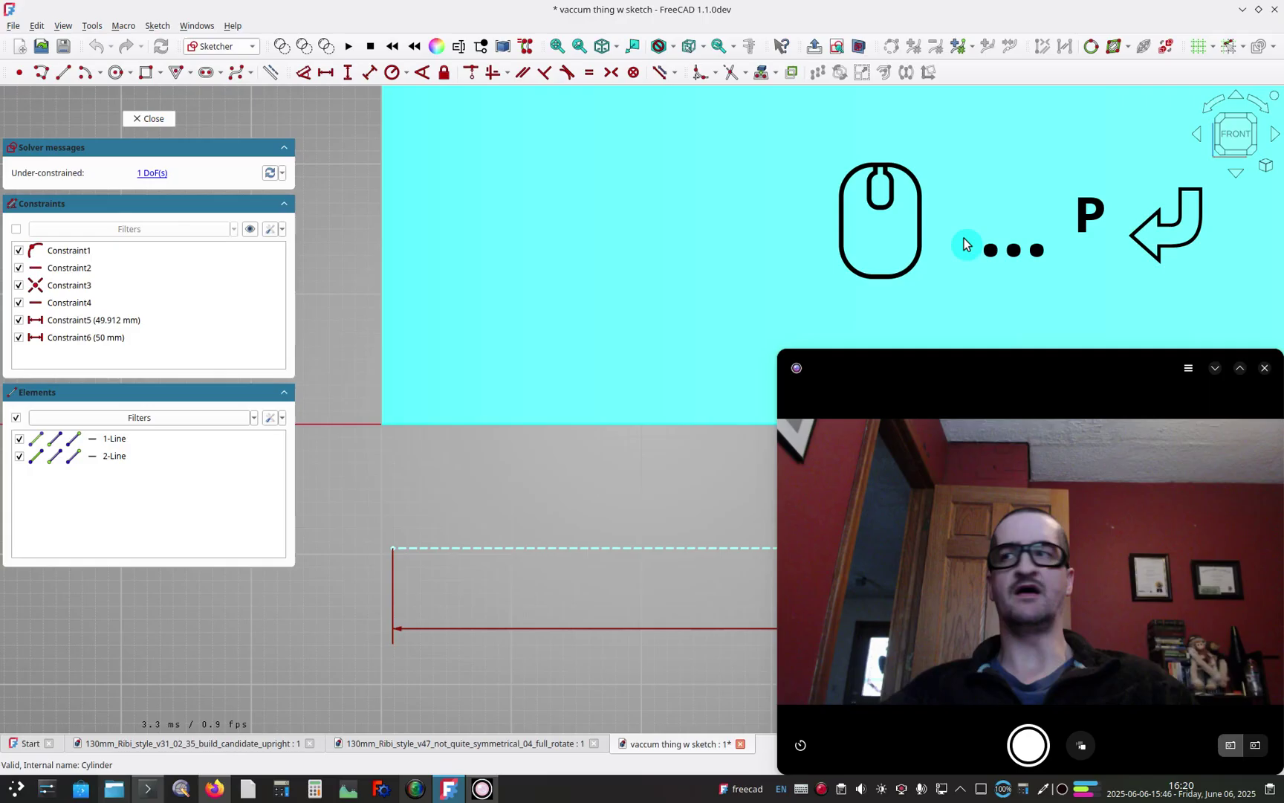
click(416, 436)
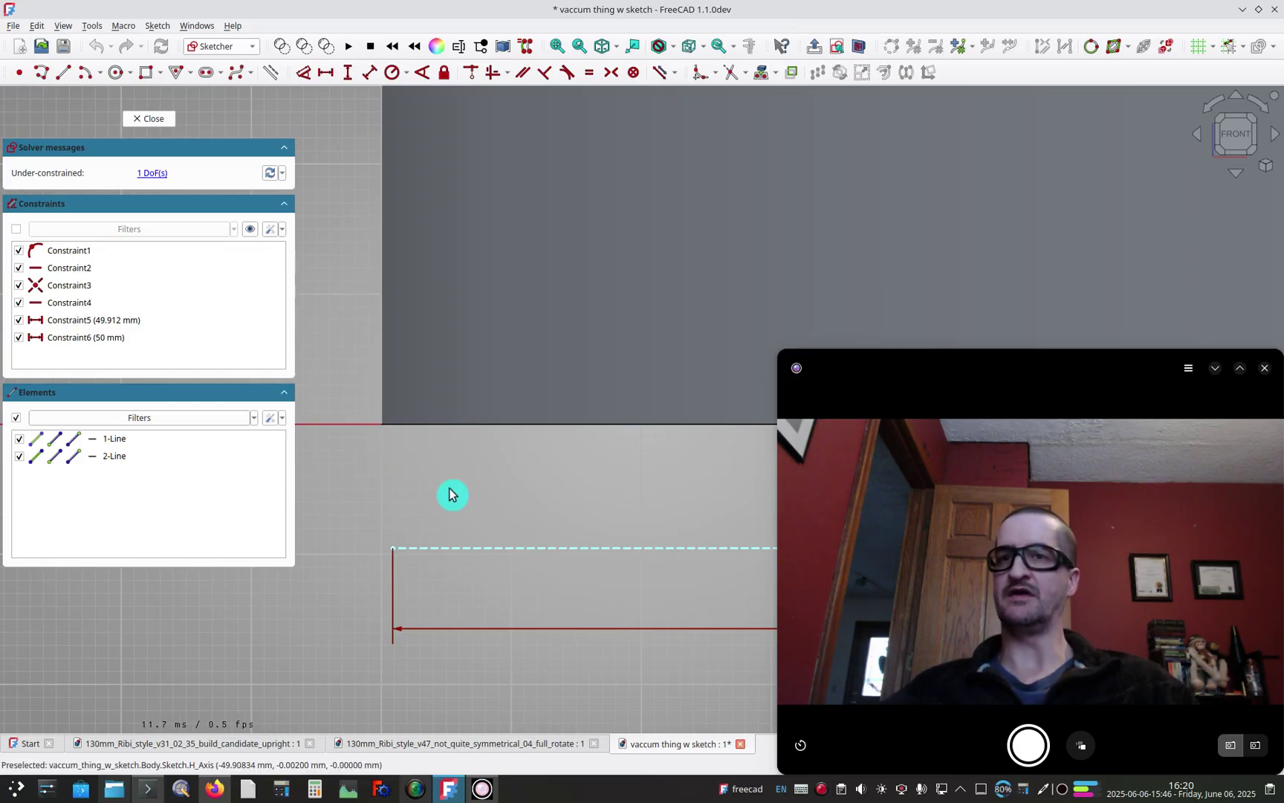
Project the cylinder's bottom edge into the sketch as external geometry
click(763, 74)
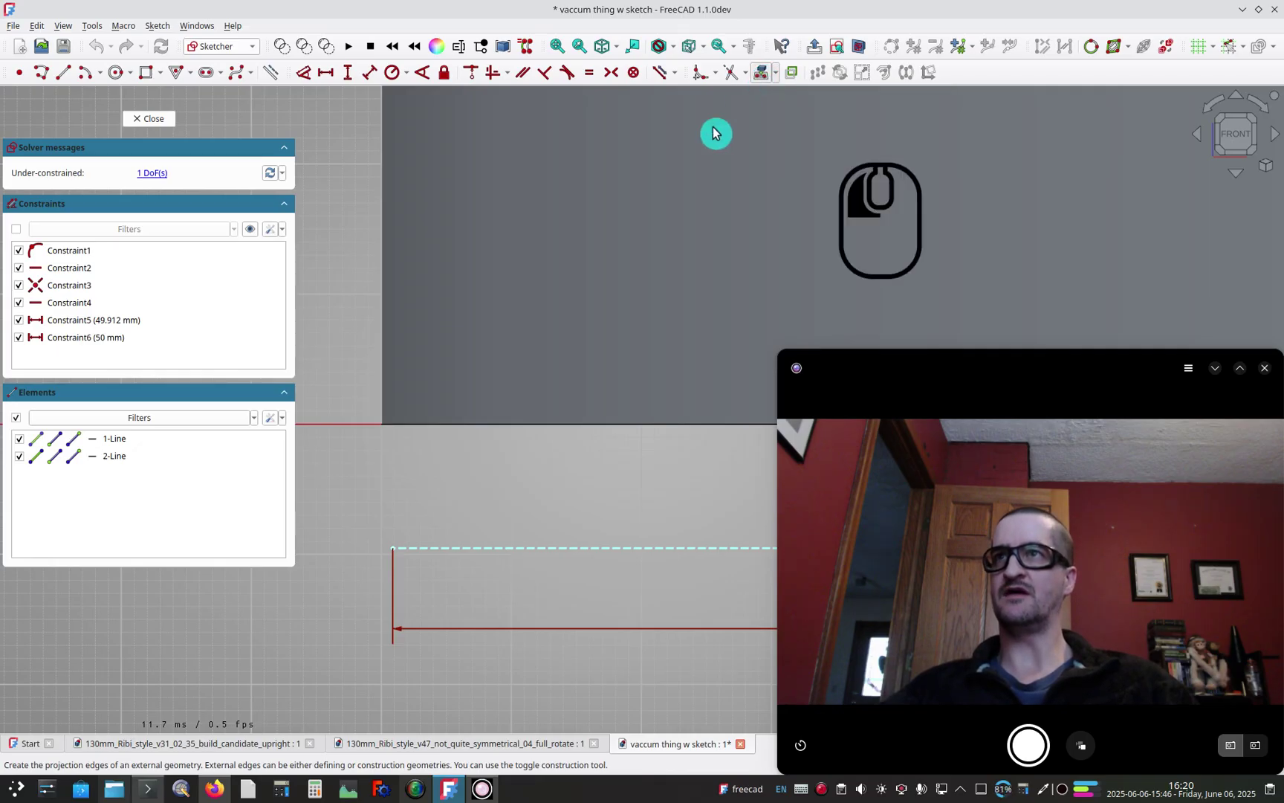
click(509, 424)
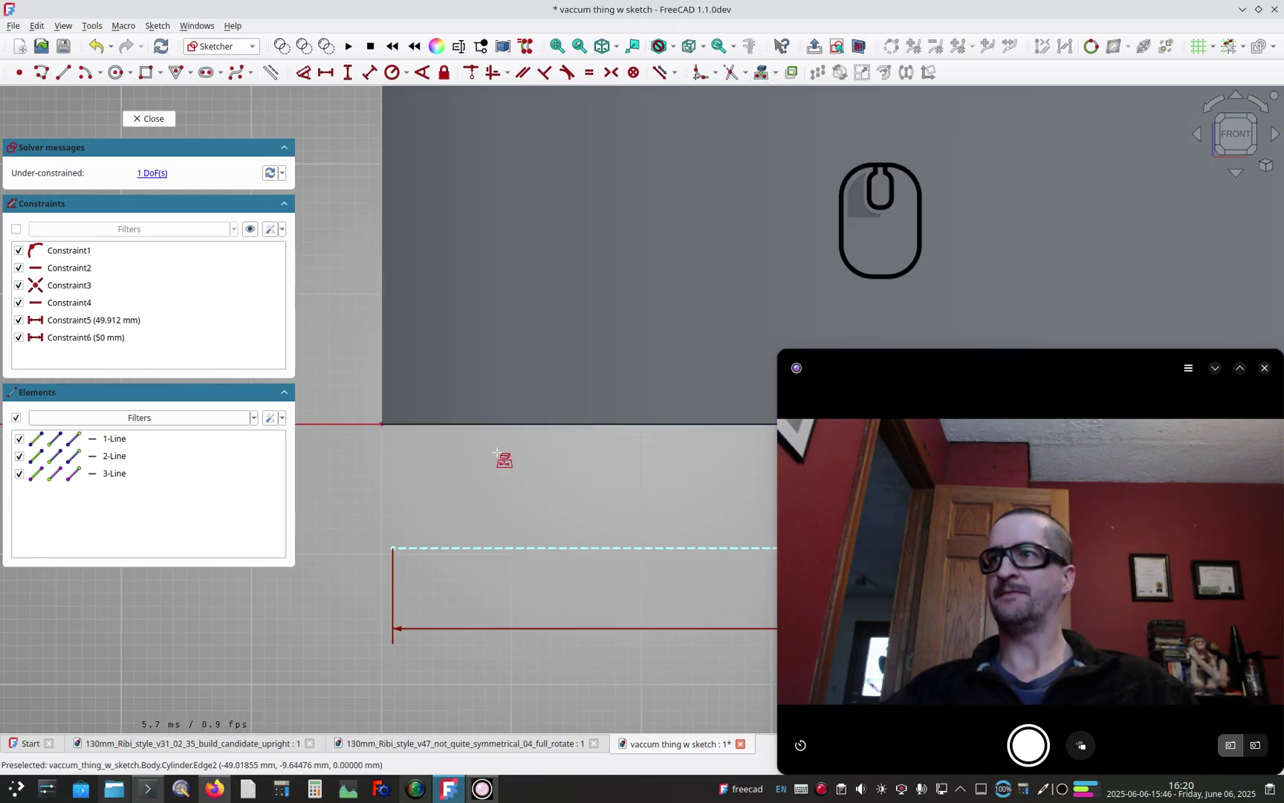
right_click(494, 462)
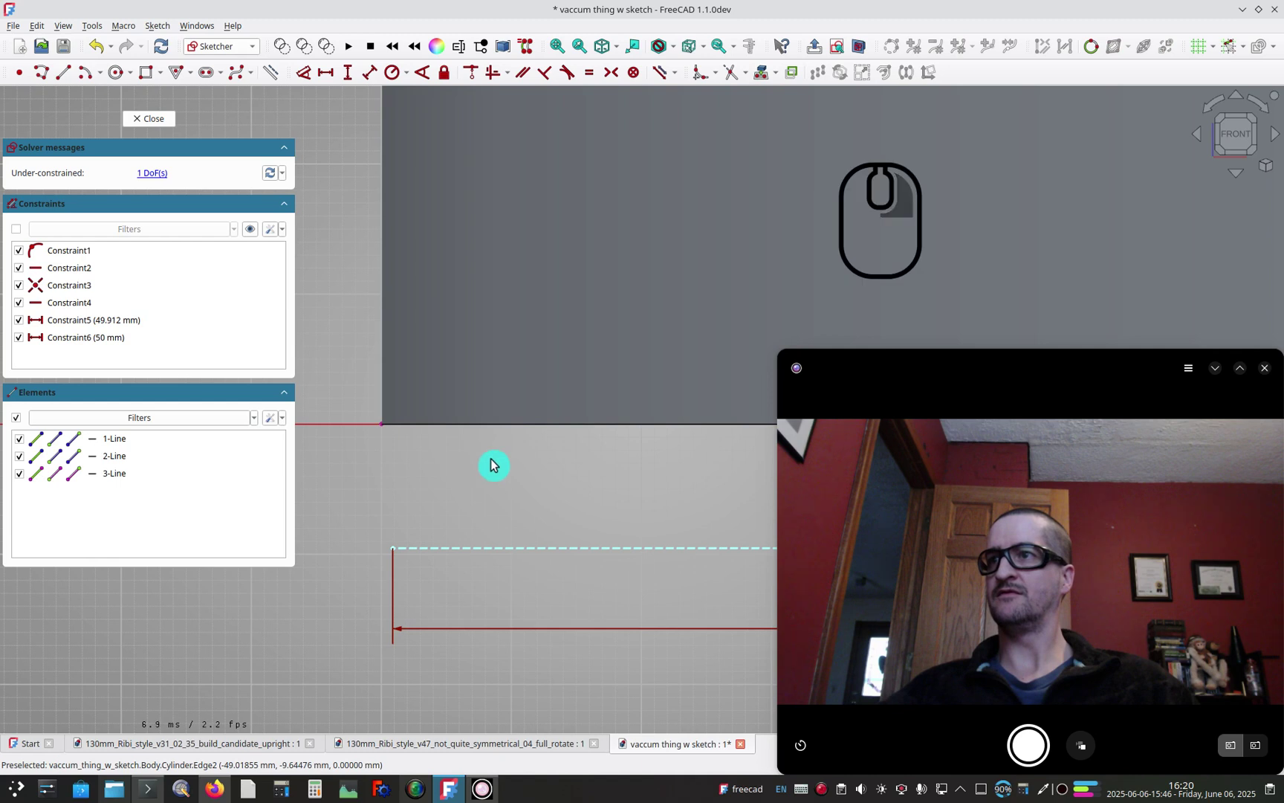
Add a horizontal reference dimension between the projected edge's outer endpoint and the sketch origin
click(383, 426)
key(k)
key(x)
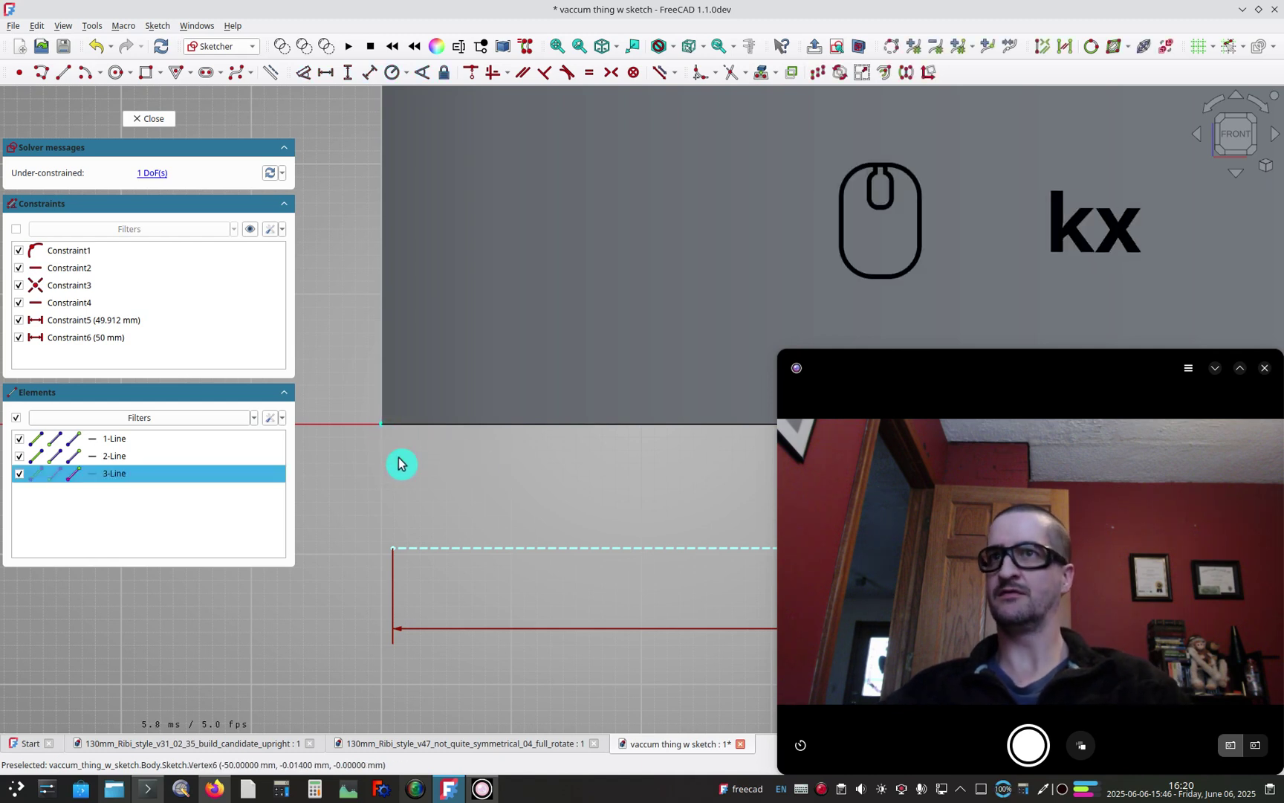
click(399, 464)
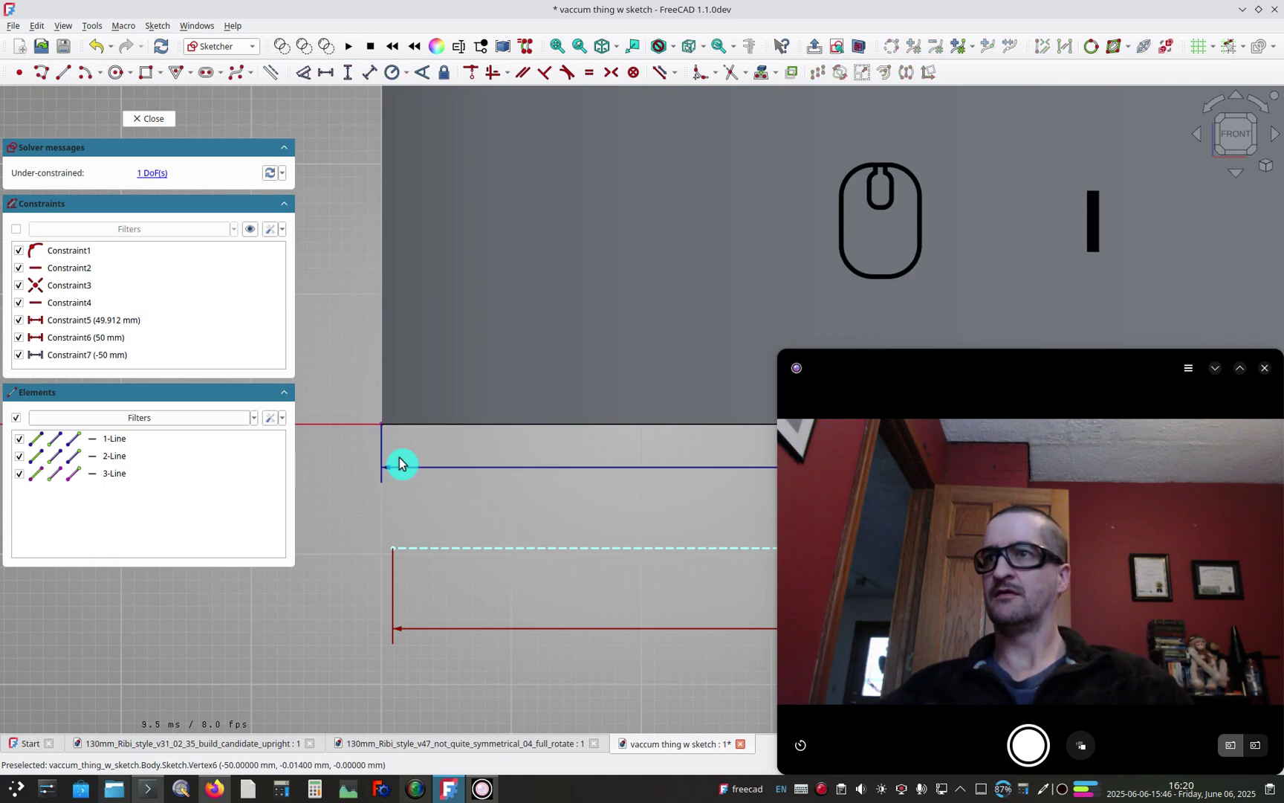
Move the new reference dimension's label and line below the 49.912 mm dimension
scroll(572, 490, down, 5)
shift+middle_drag(577, 439, 409, 302)
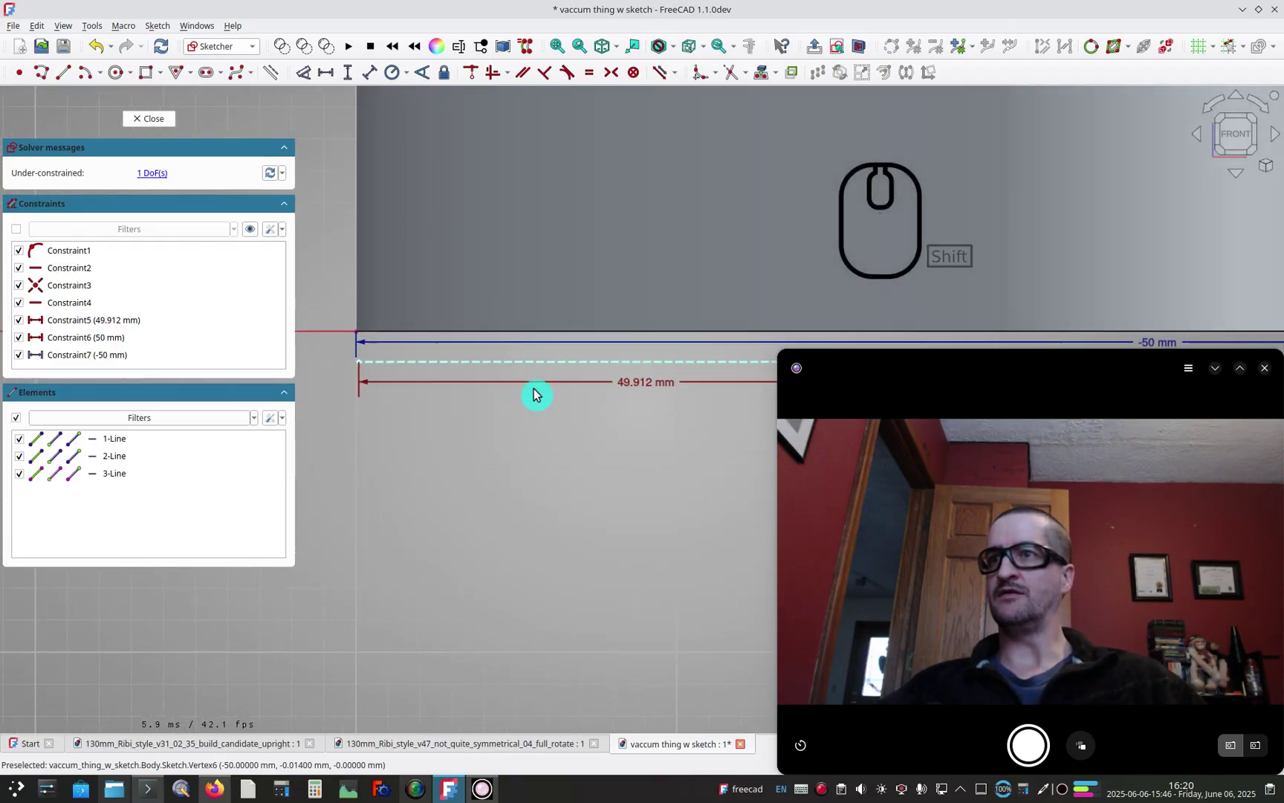
shift+middle_drag(661, 387, 476, 323)
scroll(513, 338, down, 3)
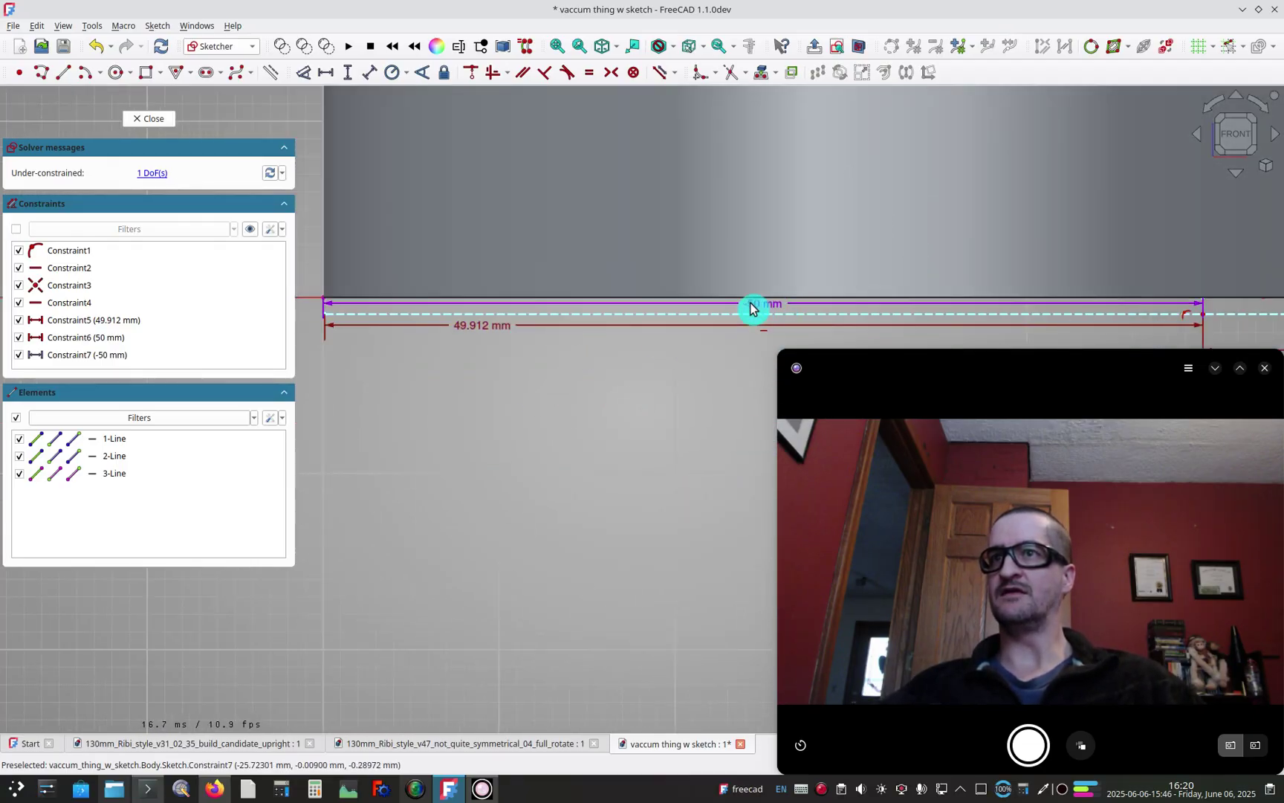
drag(754, 307, 529, 380)
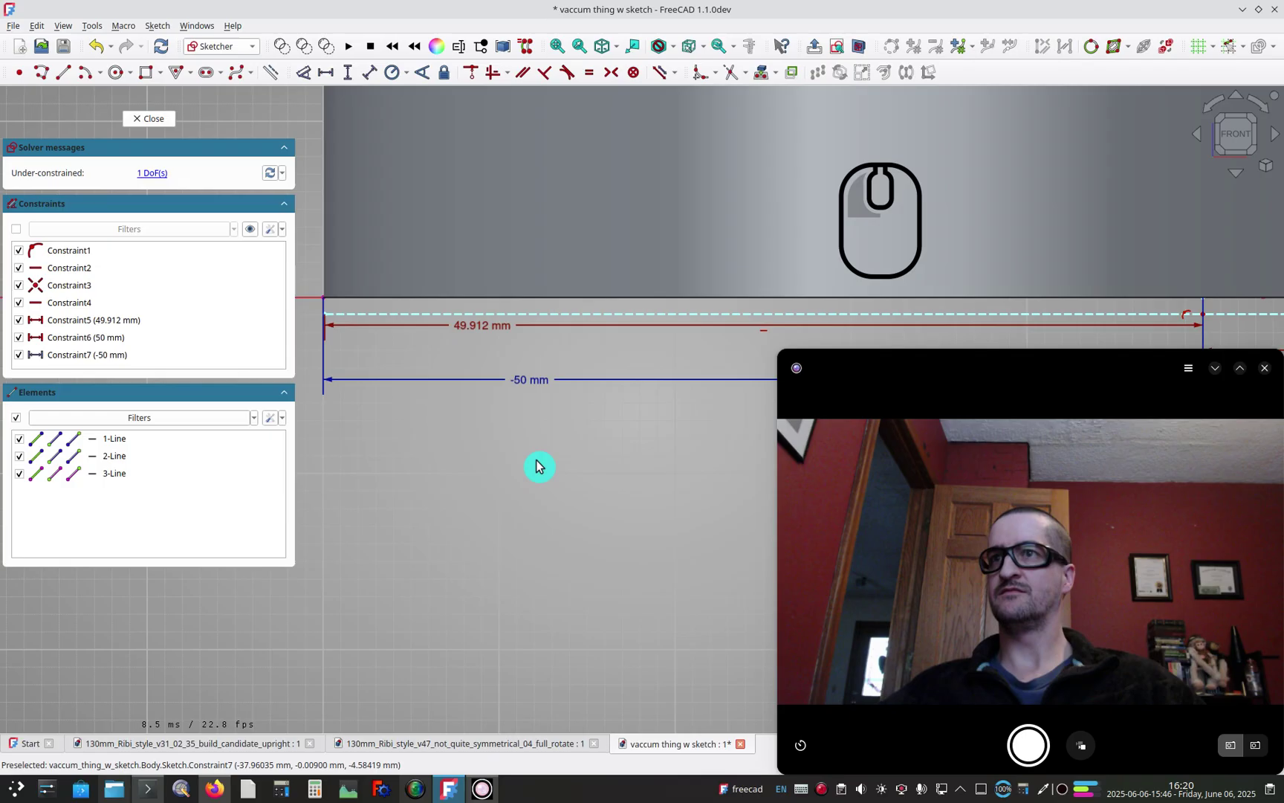
Delete the -50 mm horizontal reference dimension from the sketch
click(536, 380)
key(Delete)
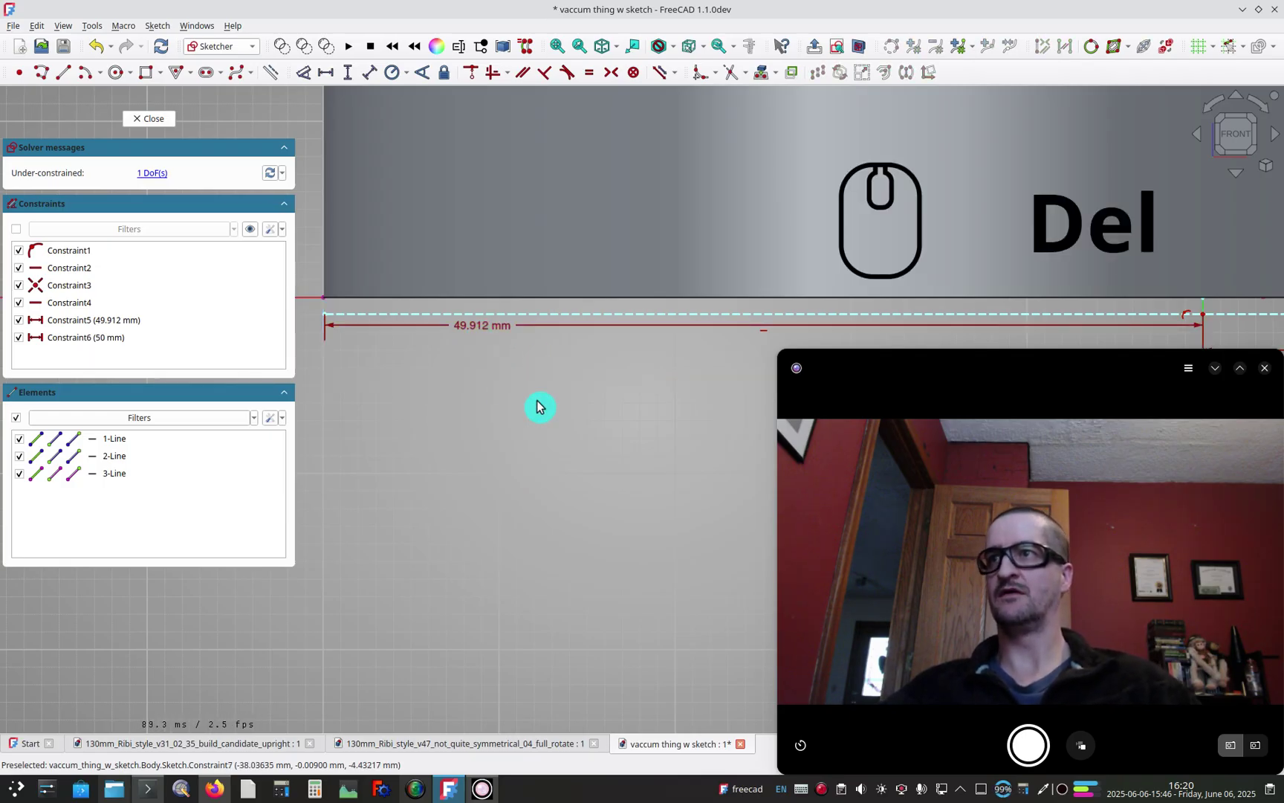
Drive the 49.912 mm horizontal dimension with the expression <<Cylinder1>>.Radius and move its dimension line further below the sketch line
double_click(496, 333)
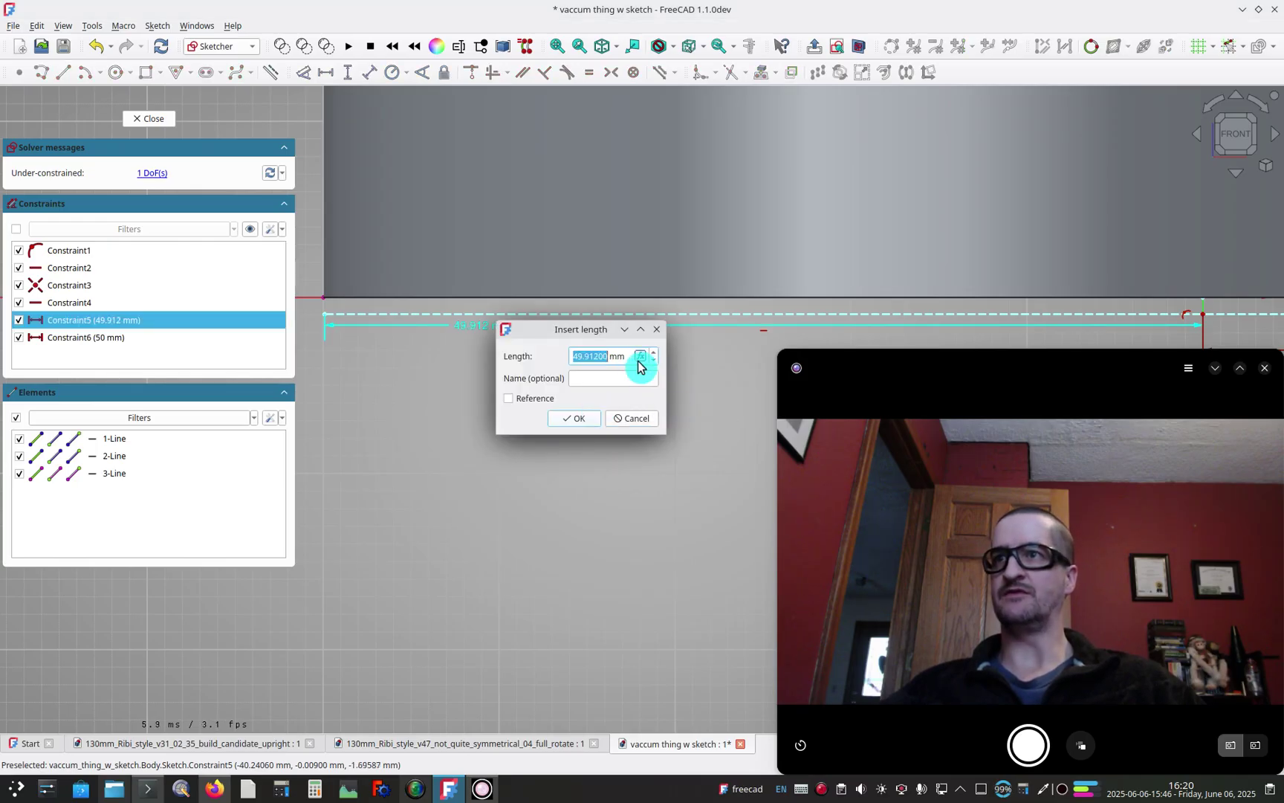
click(641, 358)
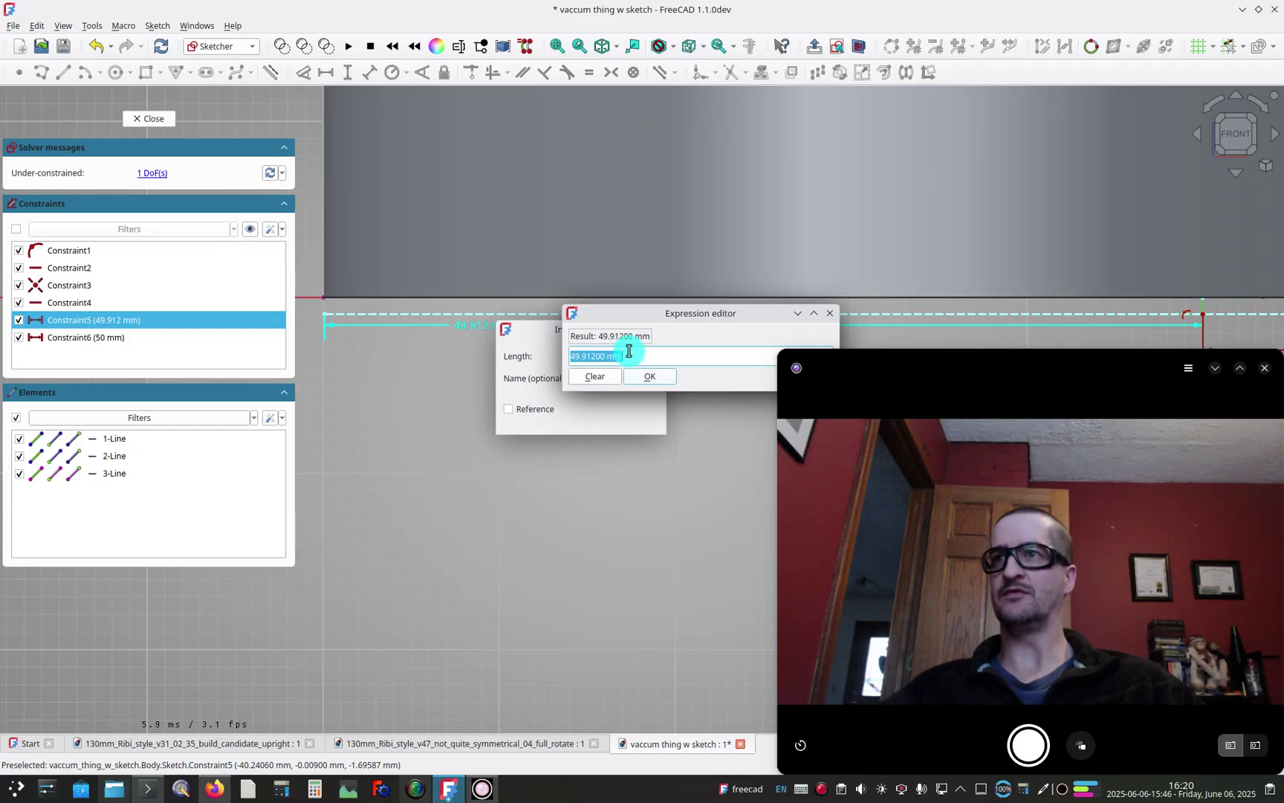
key(BackSpace)
text(Cy)
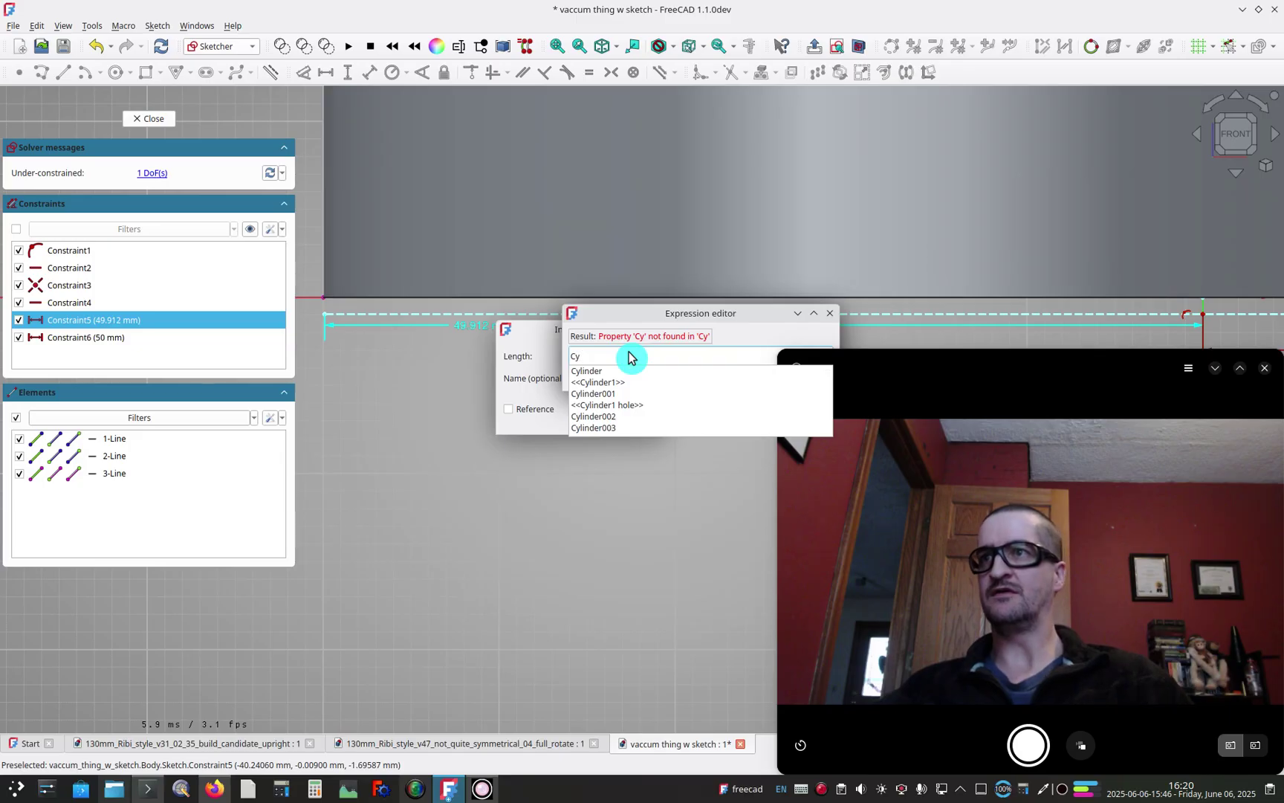
scroll(628, 357, down, 1)
scroll(627, 357, down, 1)
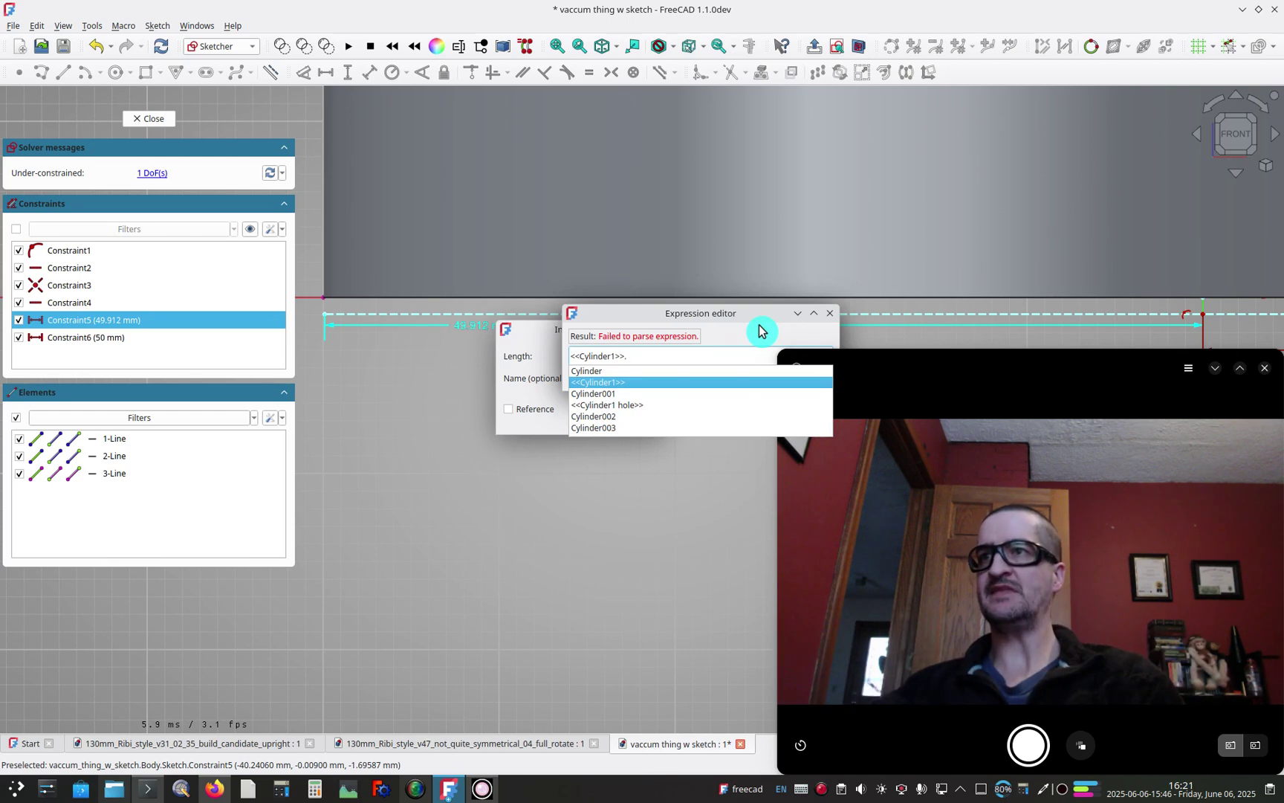
key(Return)
text(R)
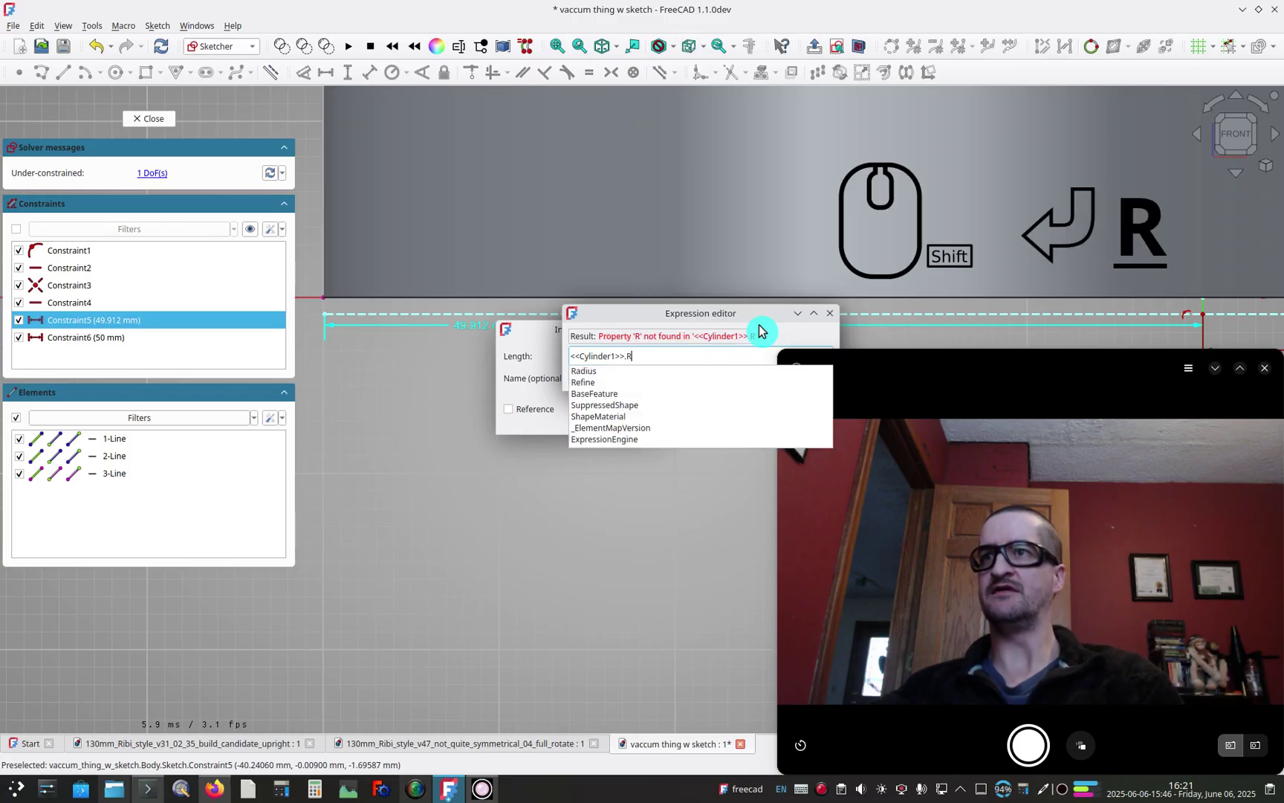
key(Down)
key(Return)
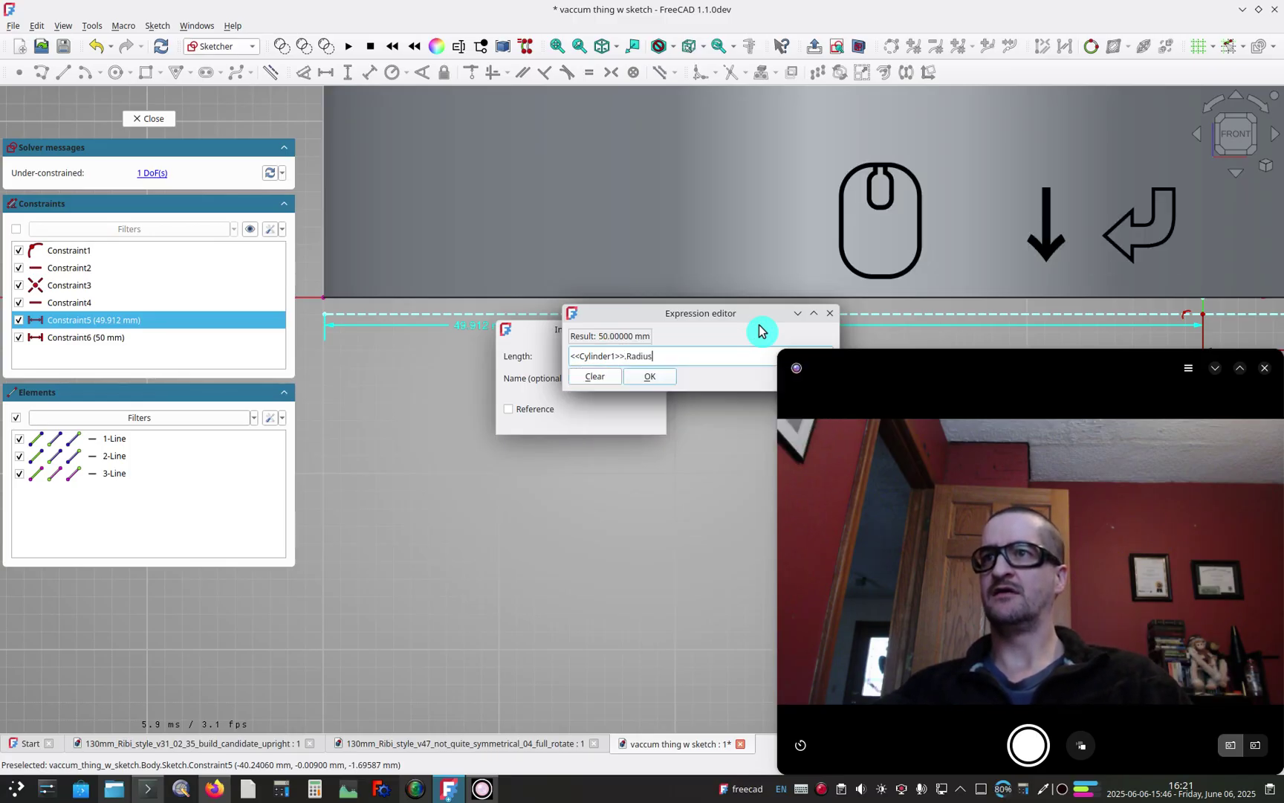
key(Return)
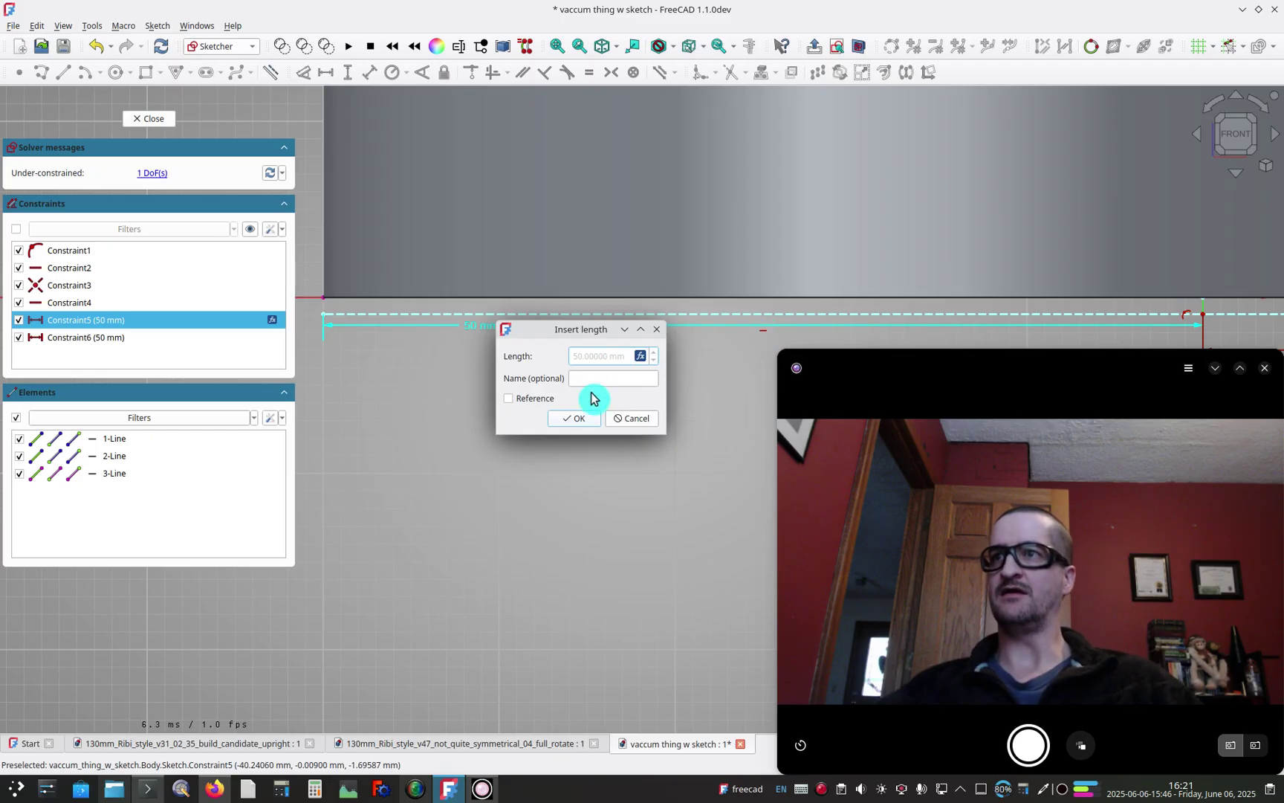
click(574, 418)
drag(492, 335, 492, 362)
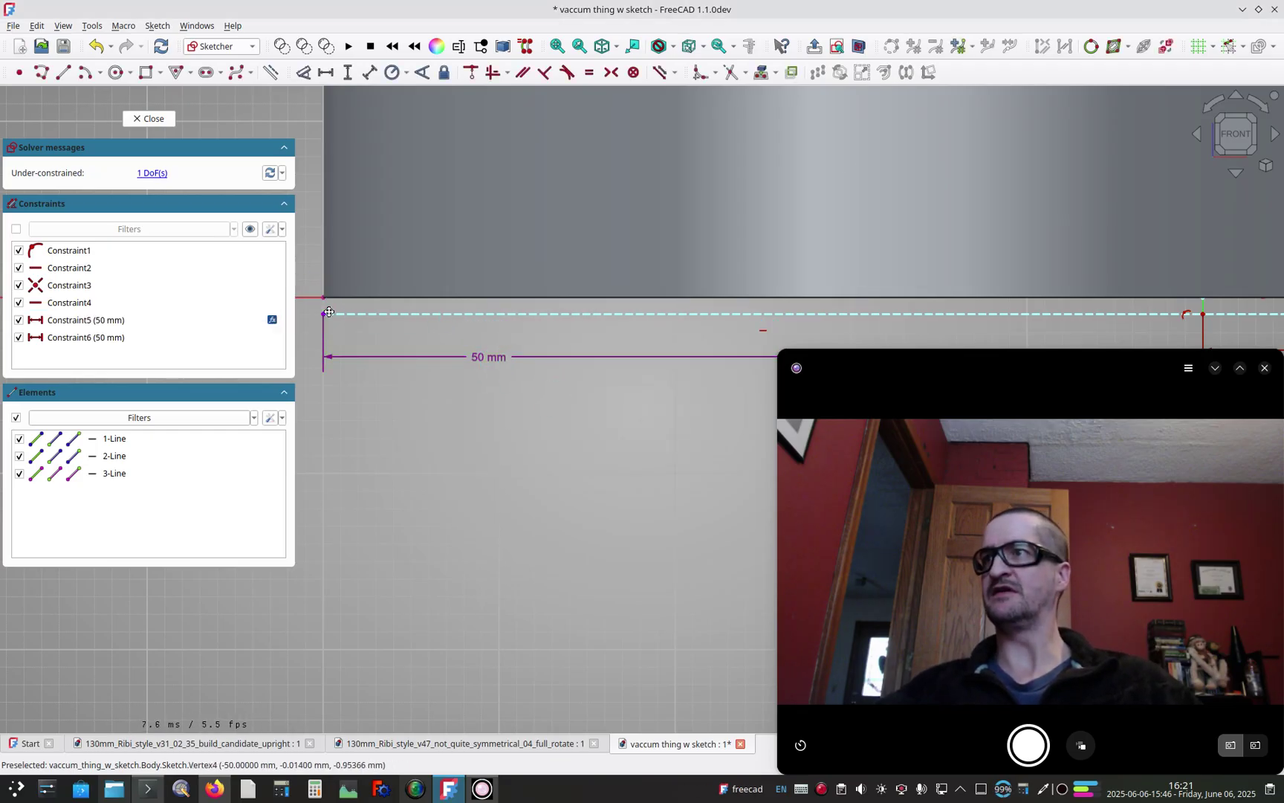
Set Cylinder1's Radius to 55 mm and clear the selection
middle_drag(324, 308, 453, 334)
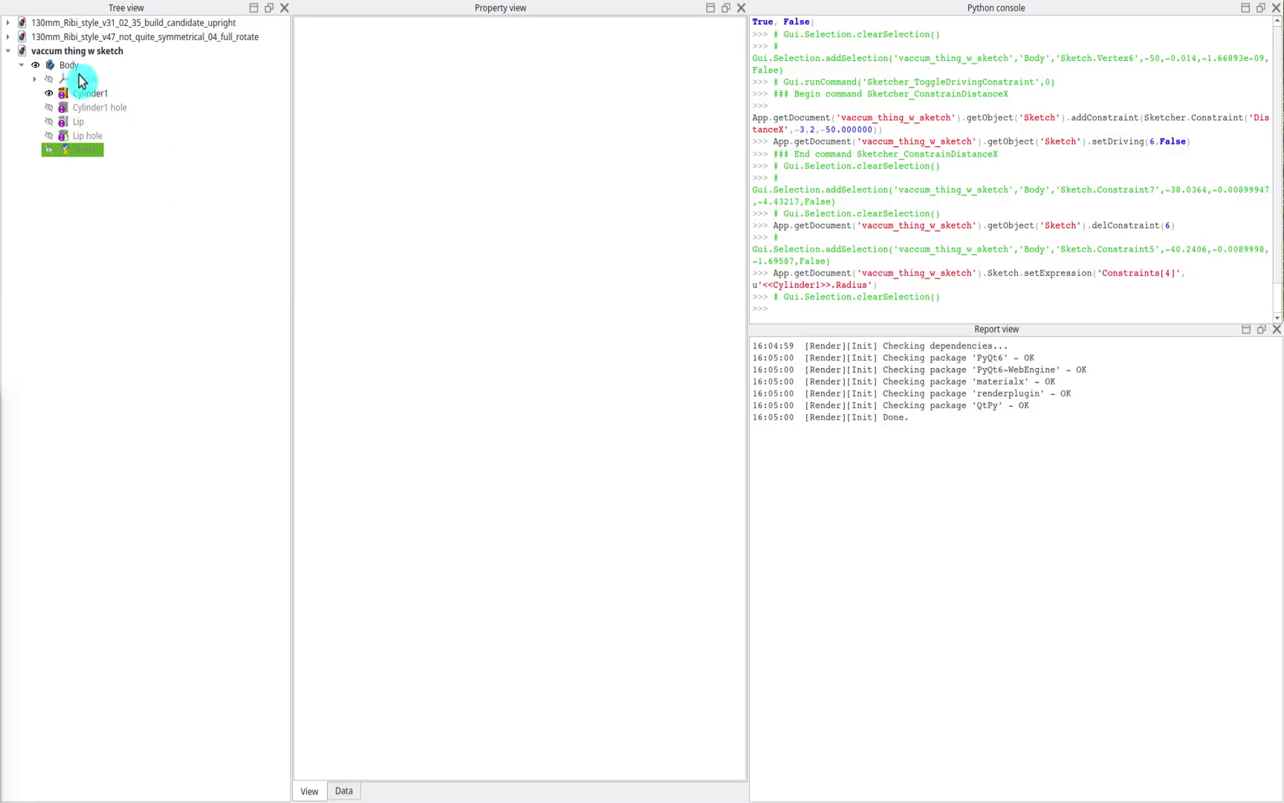
click(84, 95)
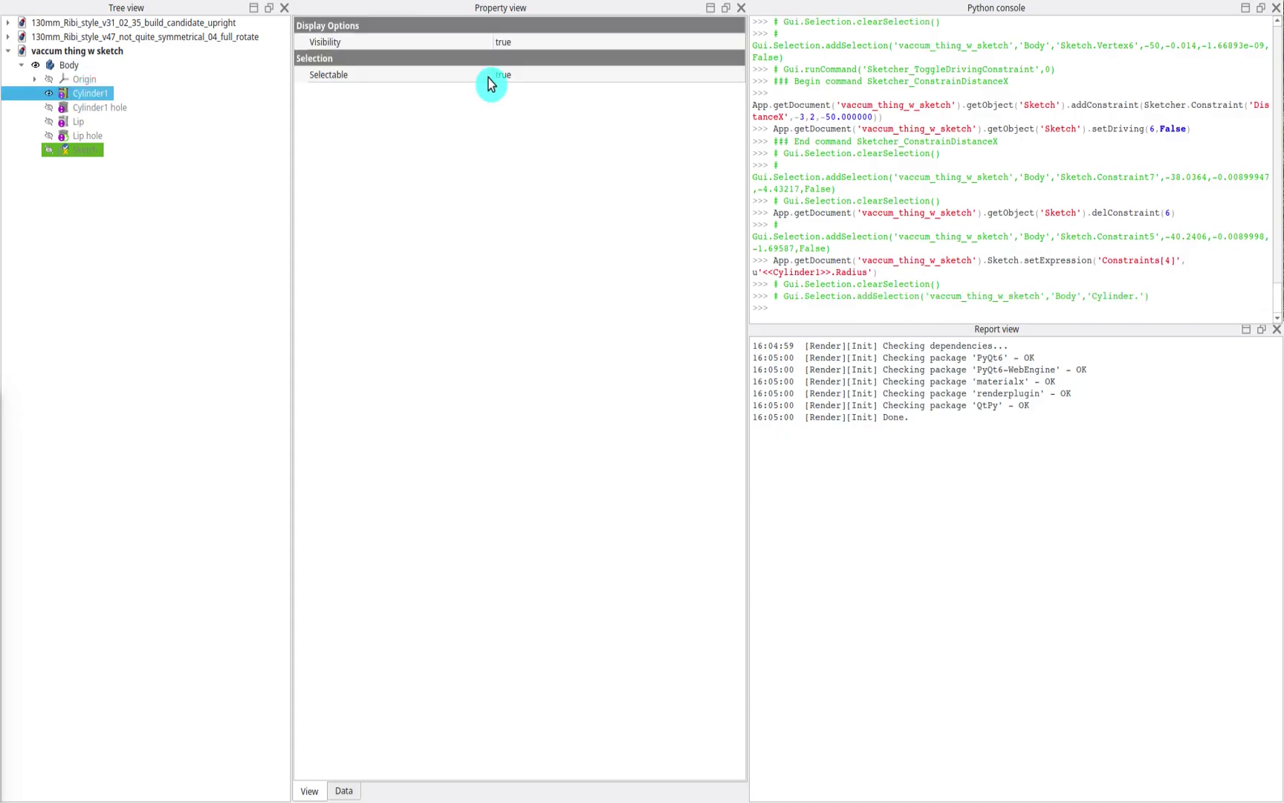
click(346, 791)
click(525, 158)
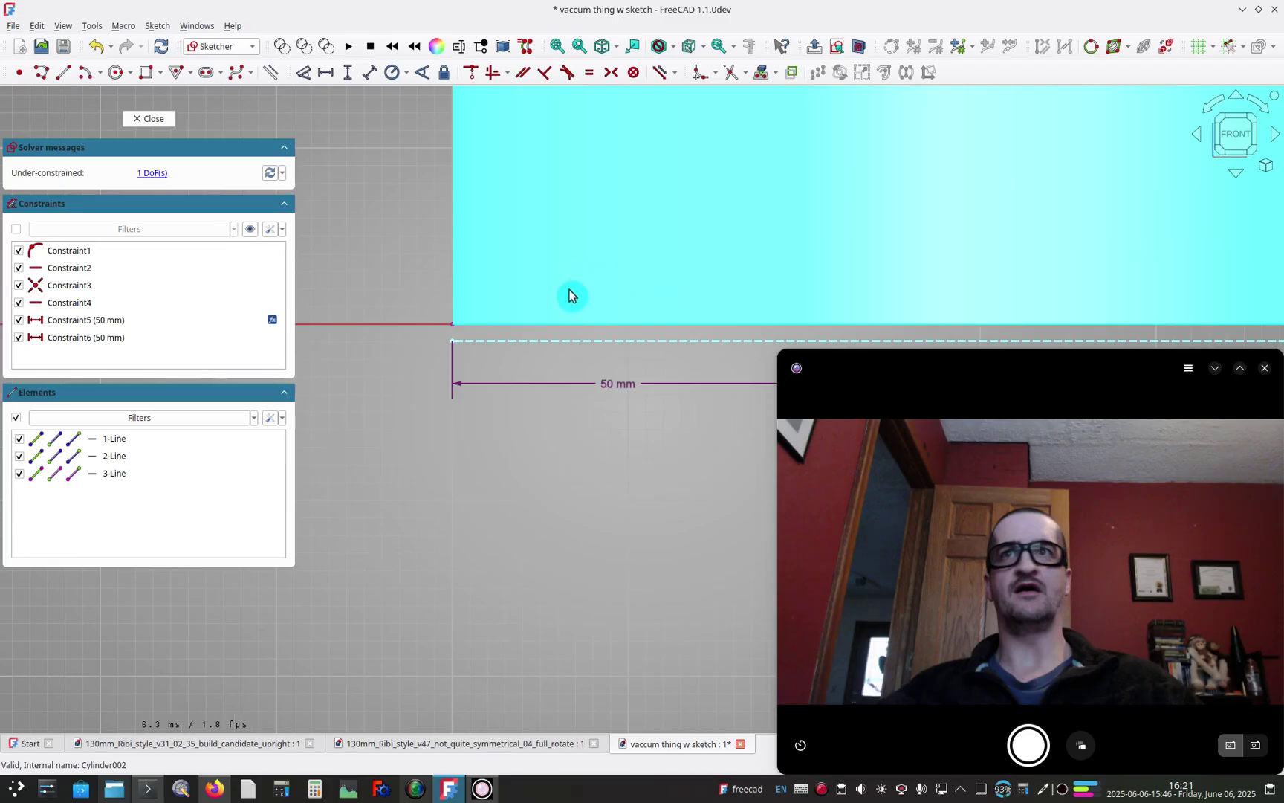
key(Return)
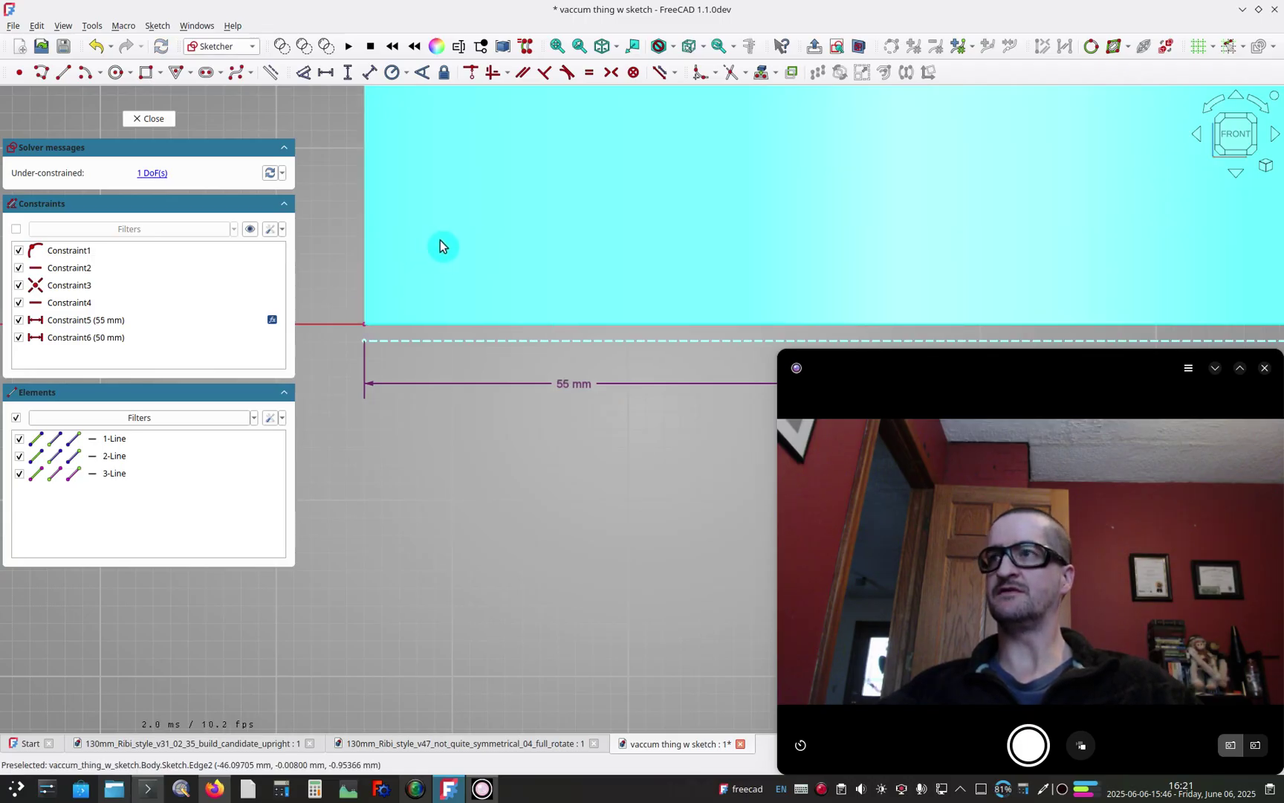
click(451, 363)
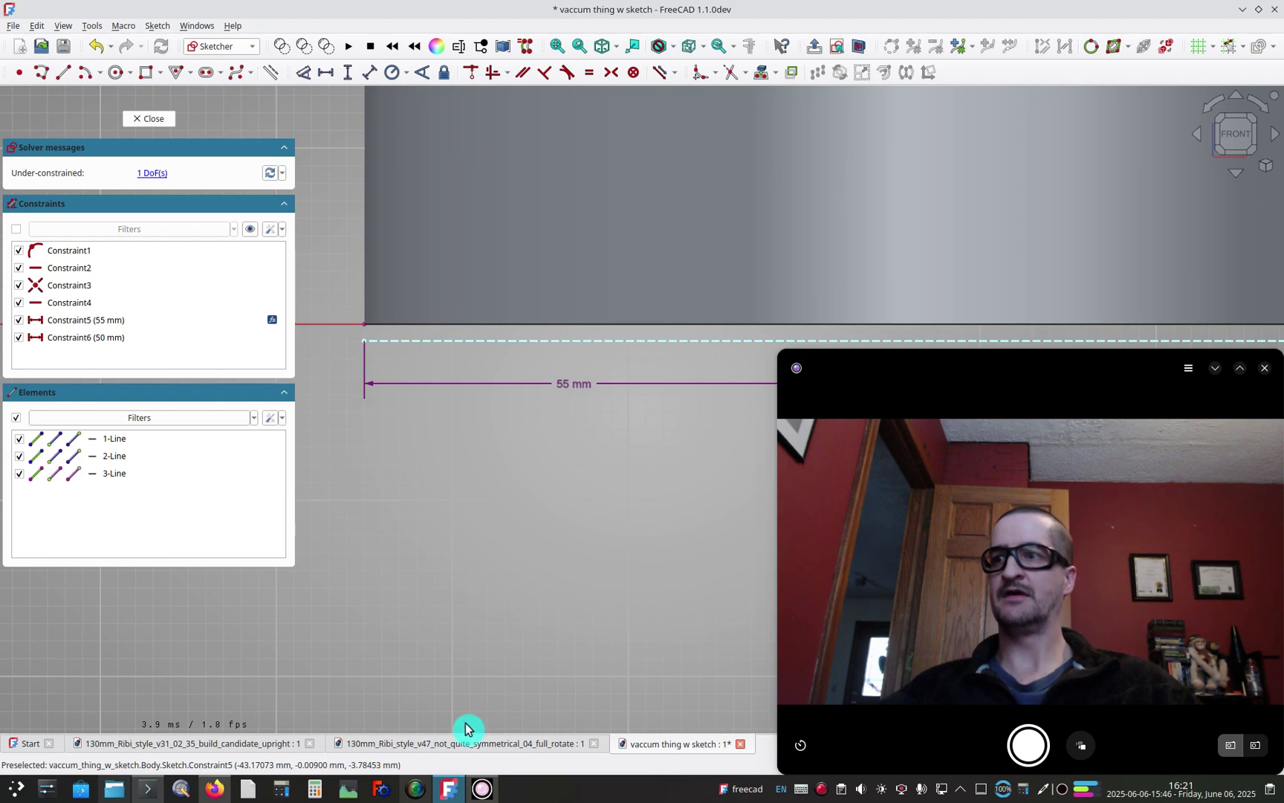
Switch to Firefox to view the FreeCAD wiki's Expressions page, and return to FreeCAD
click(215, 787)
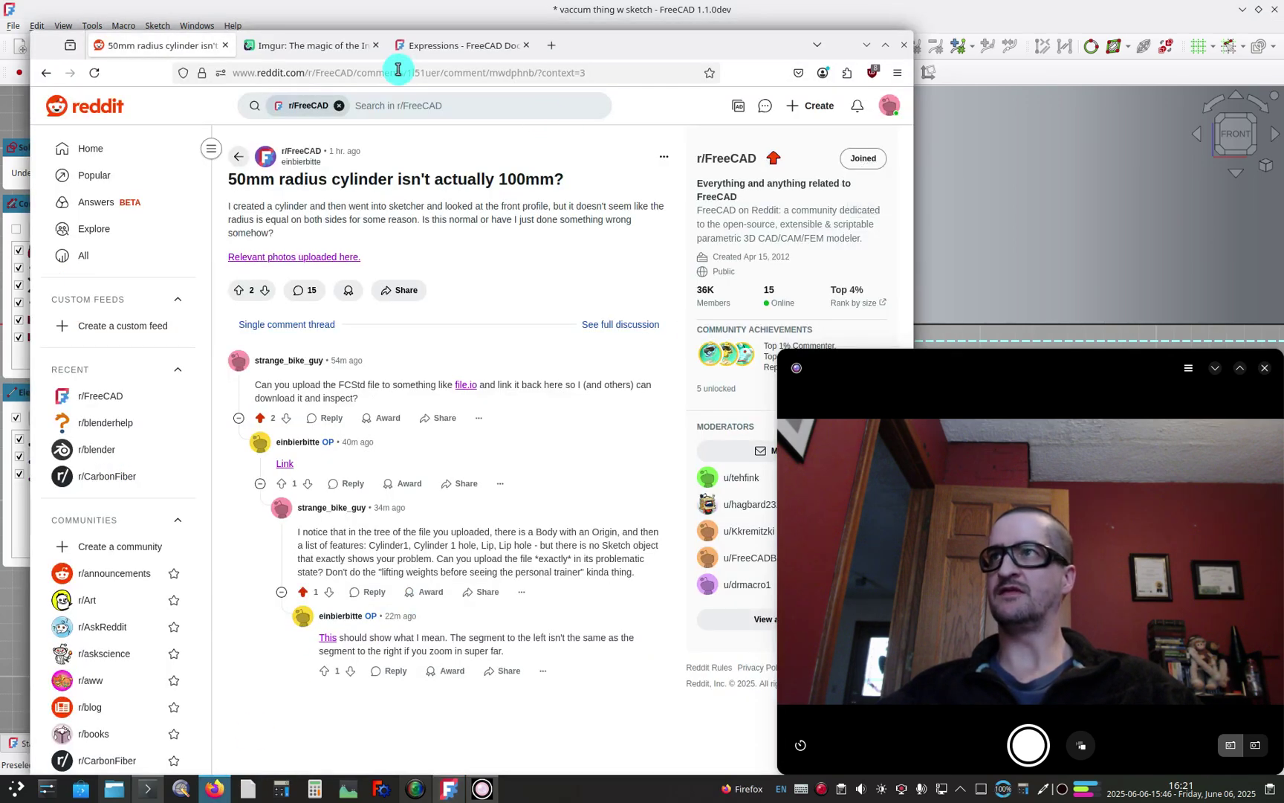
click(431, 54)
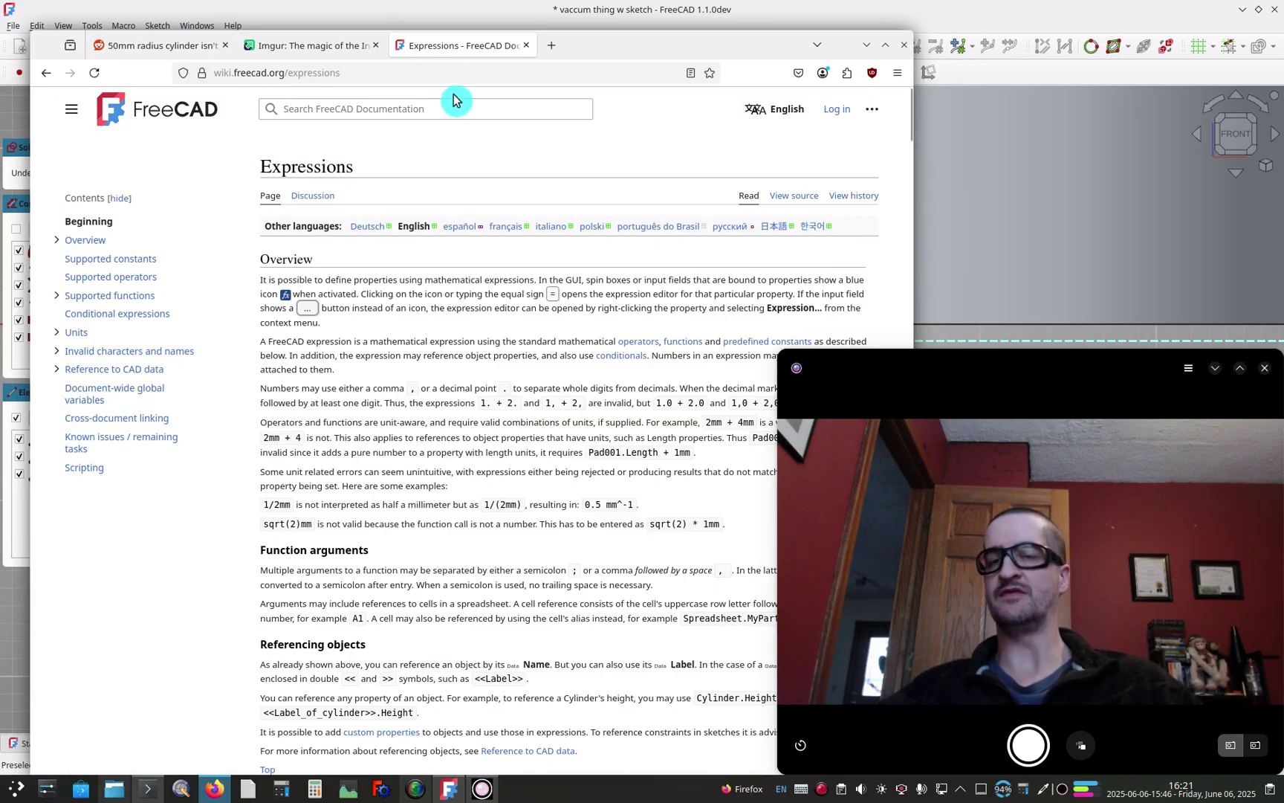
click(547, 9)
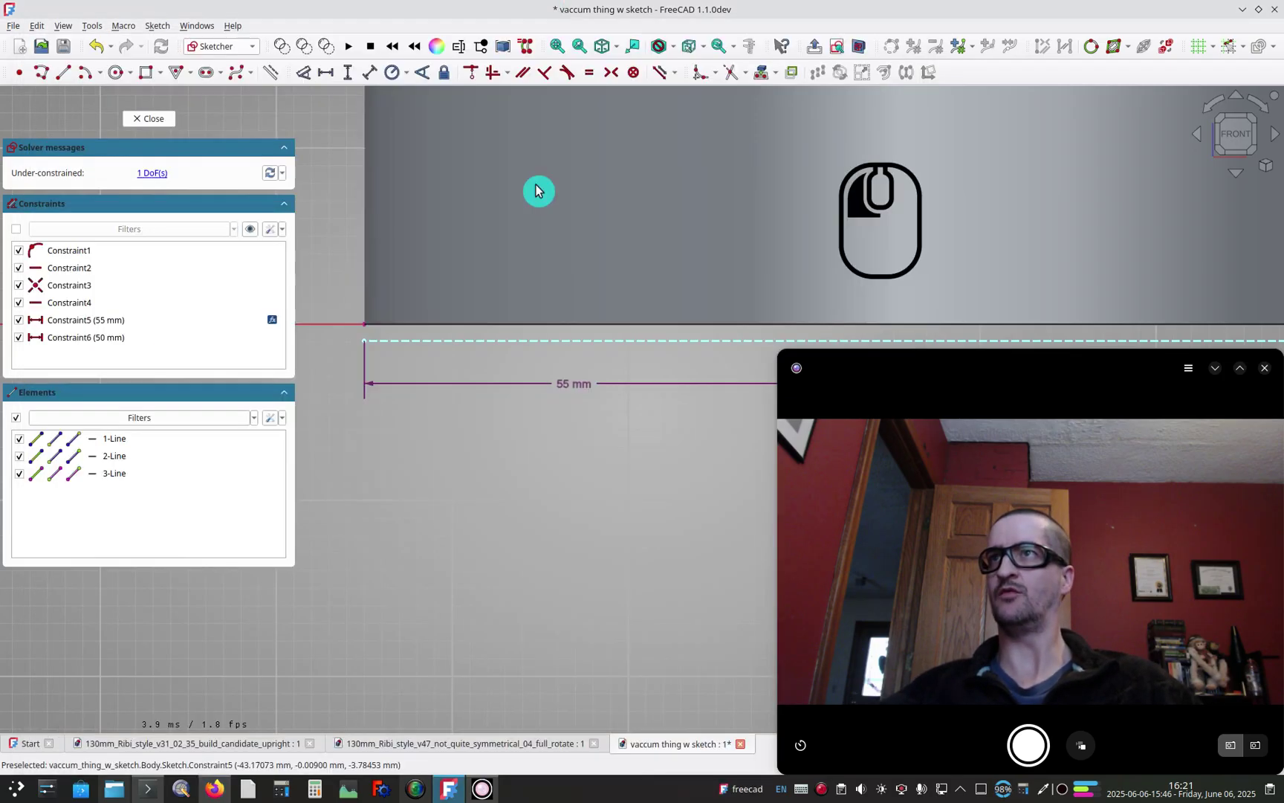
Close the sketch and view the 130mm_Ribi_style v47 and v31 documents
click(152, 120)
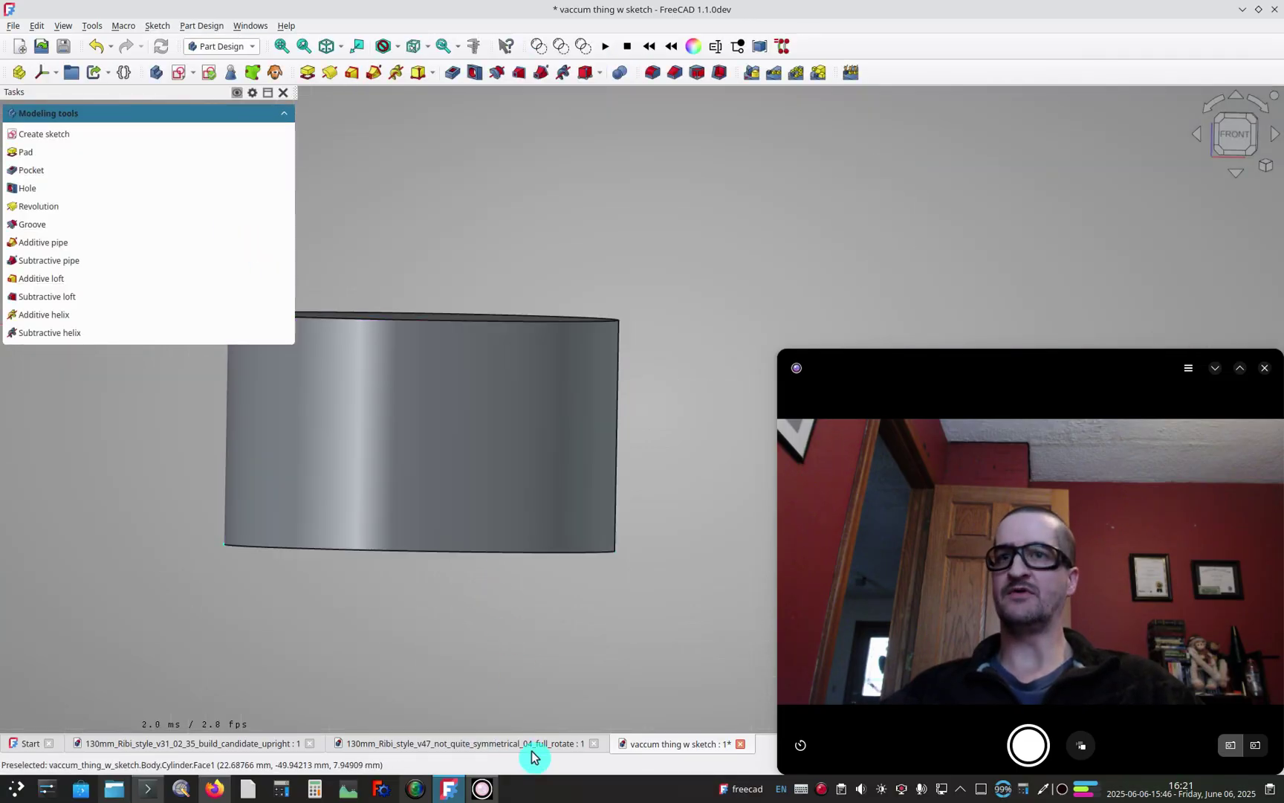
click(533, 745)
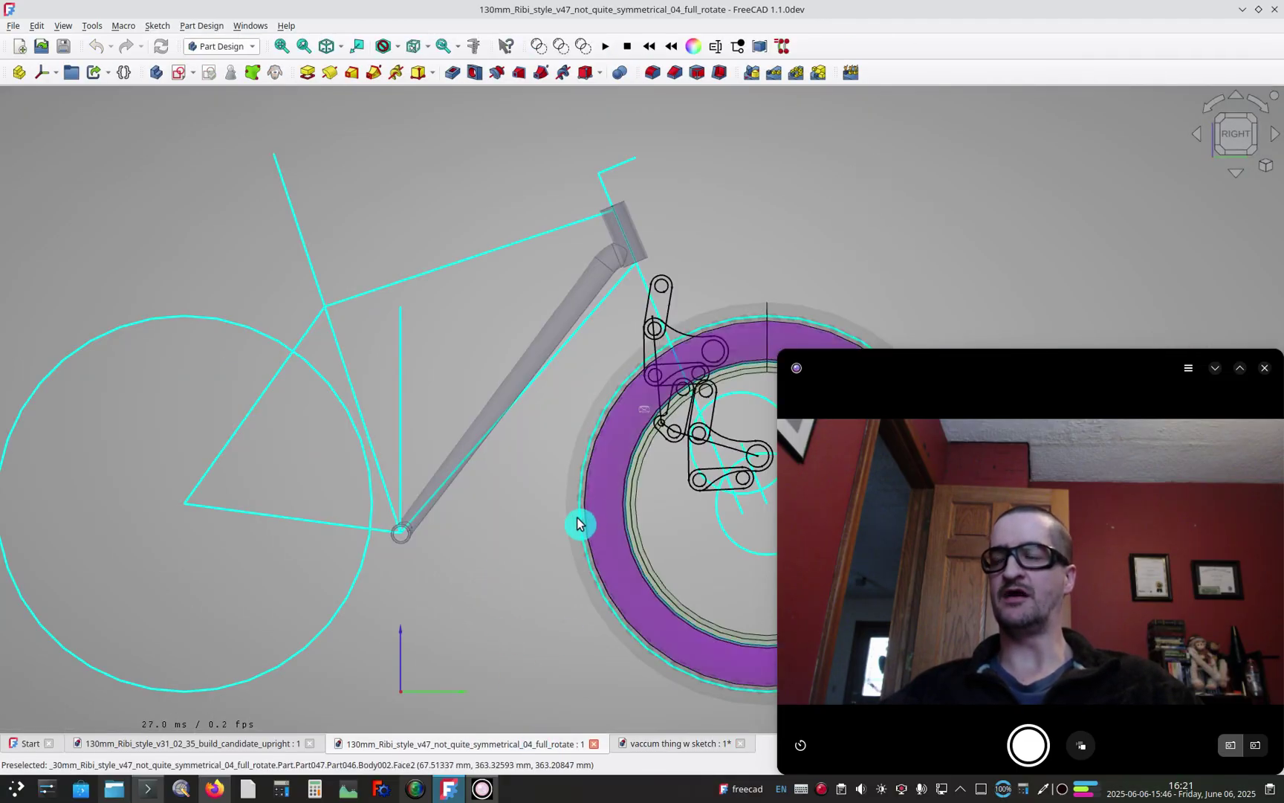
click(269, 744)
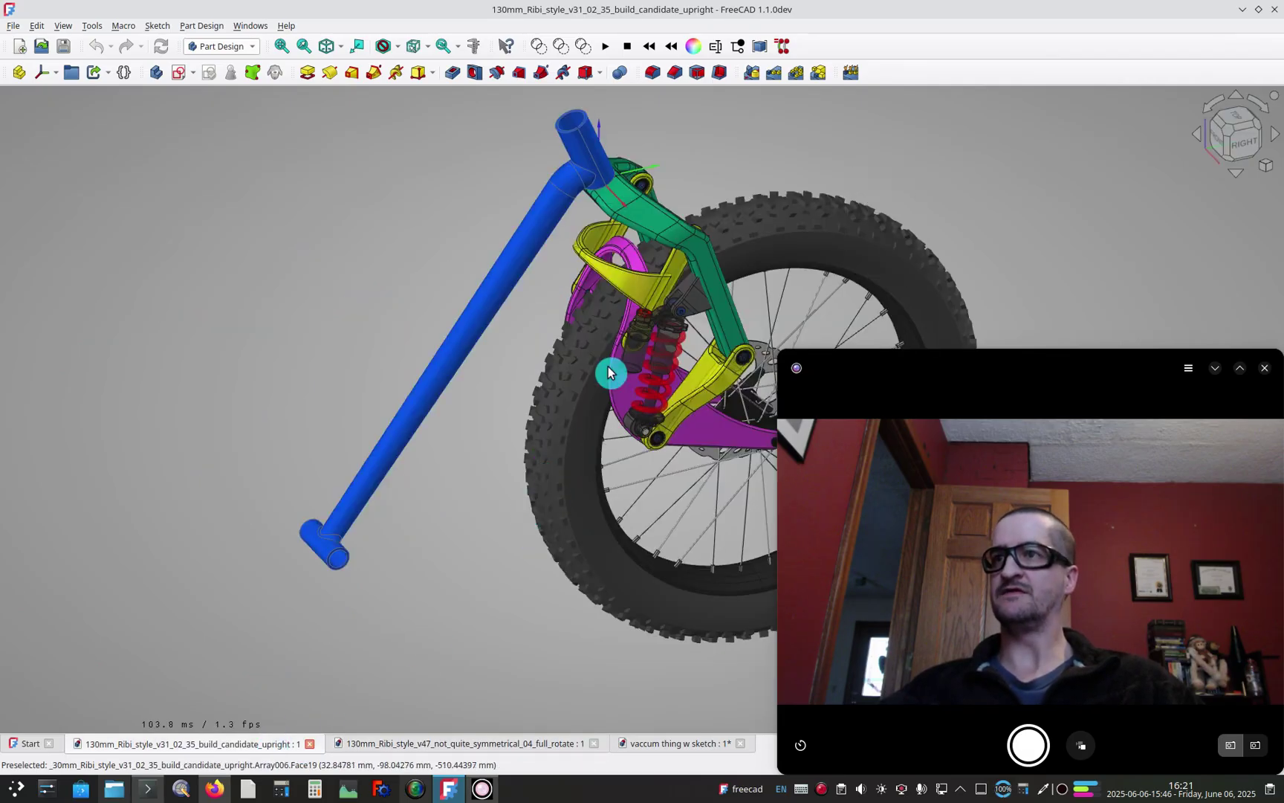
Minimize FreeCAD and skim the wiki's Expressions page through its operators, functions, conditional expressions and units sections
click(1241, 15)
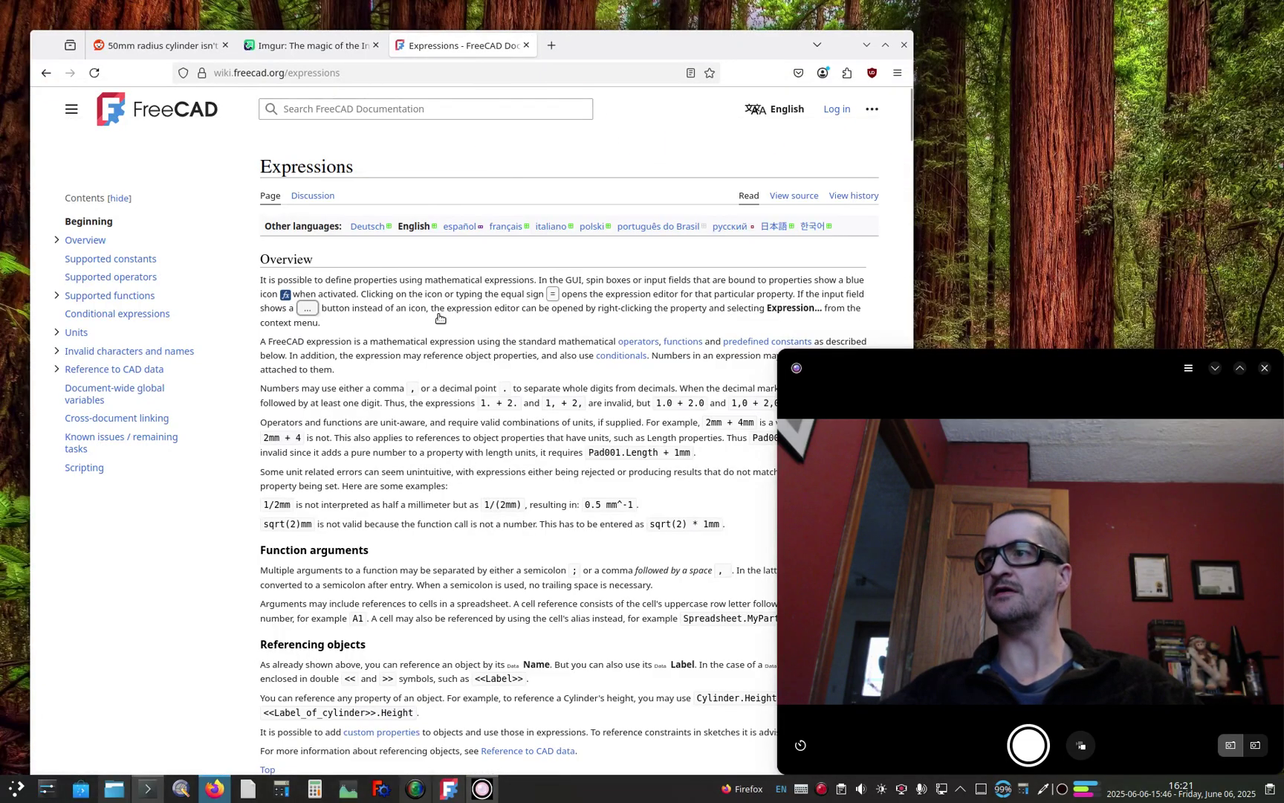
scroll(418, 339, down, 10)
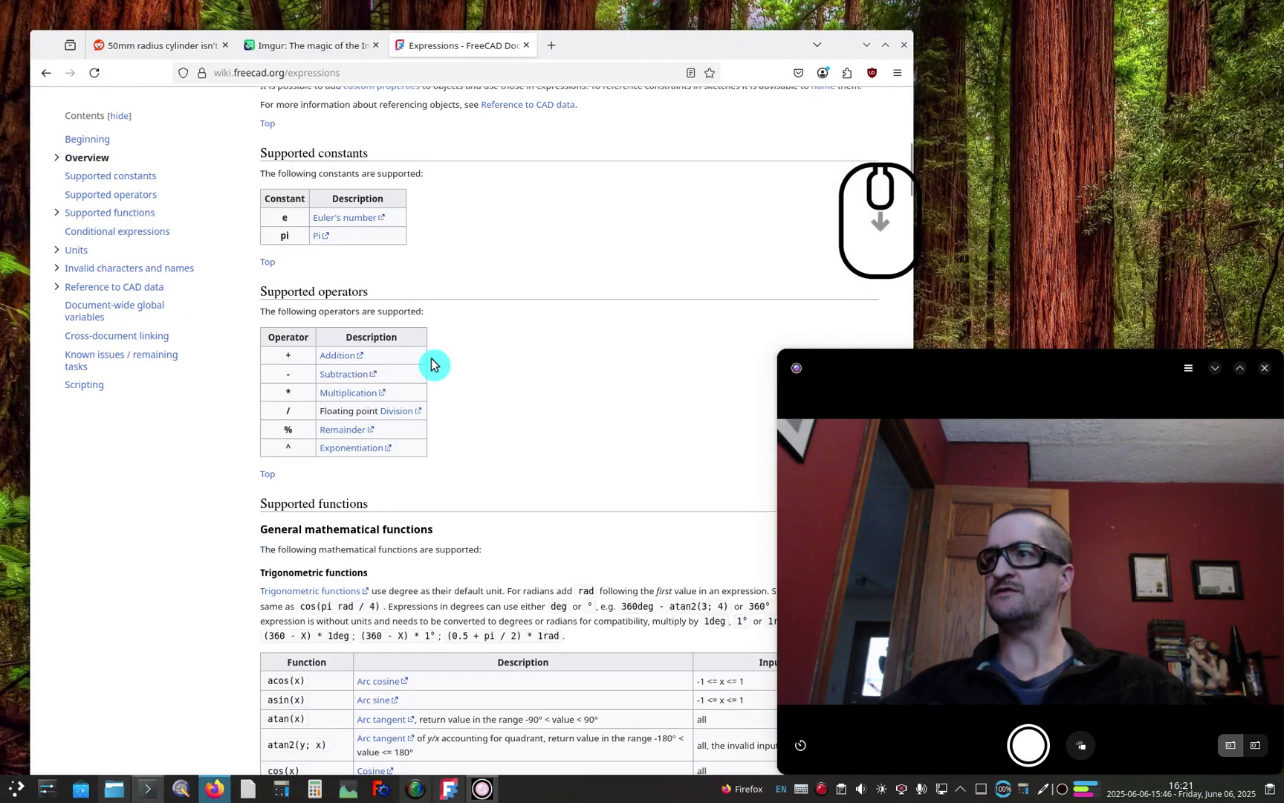
scroll(441, 369, down, 15)
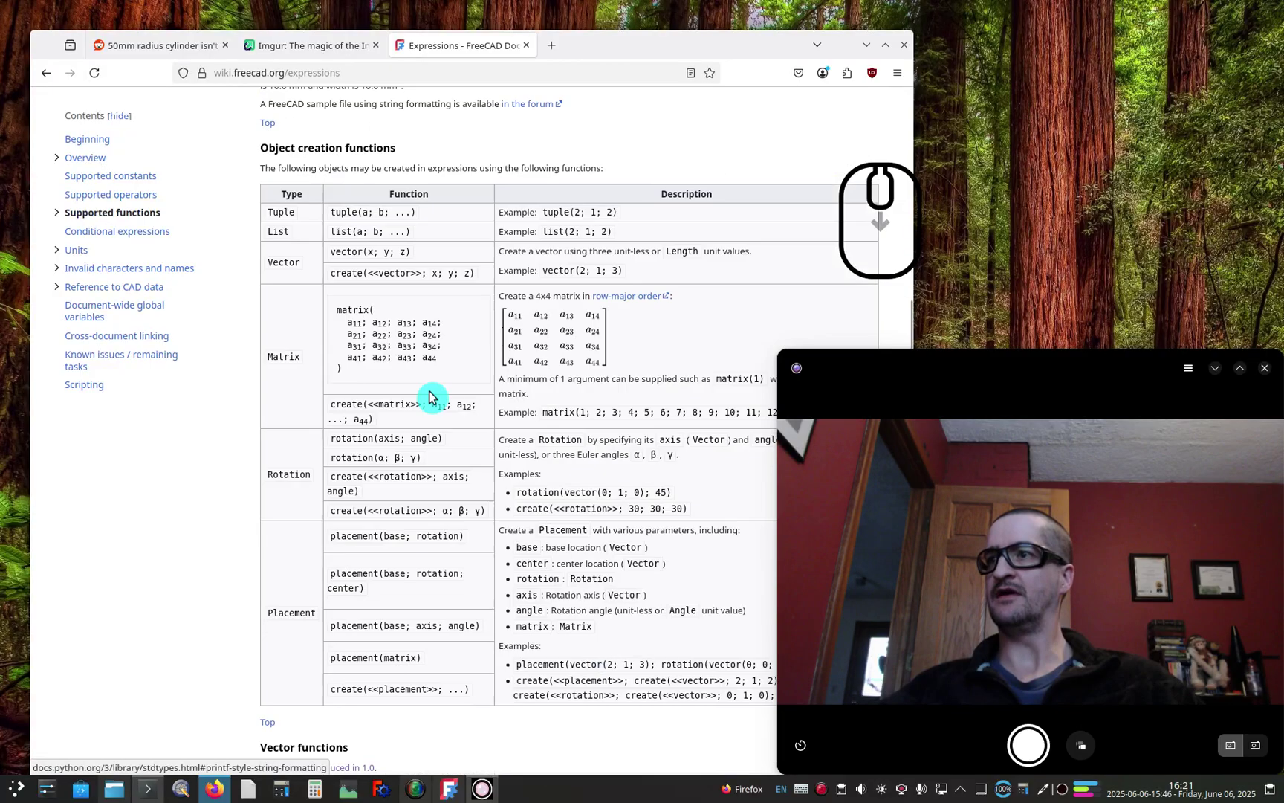
scroll(428, 399, down, 20)
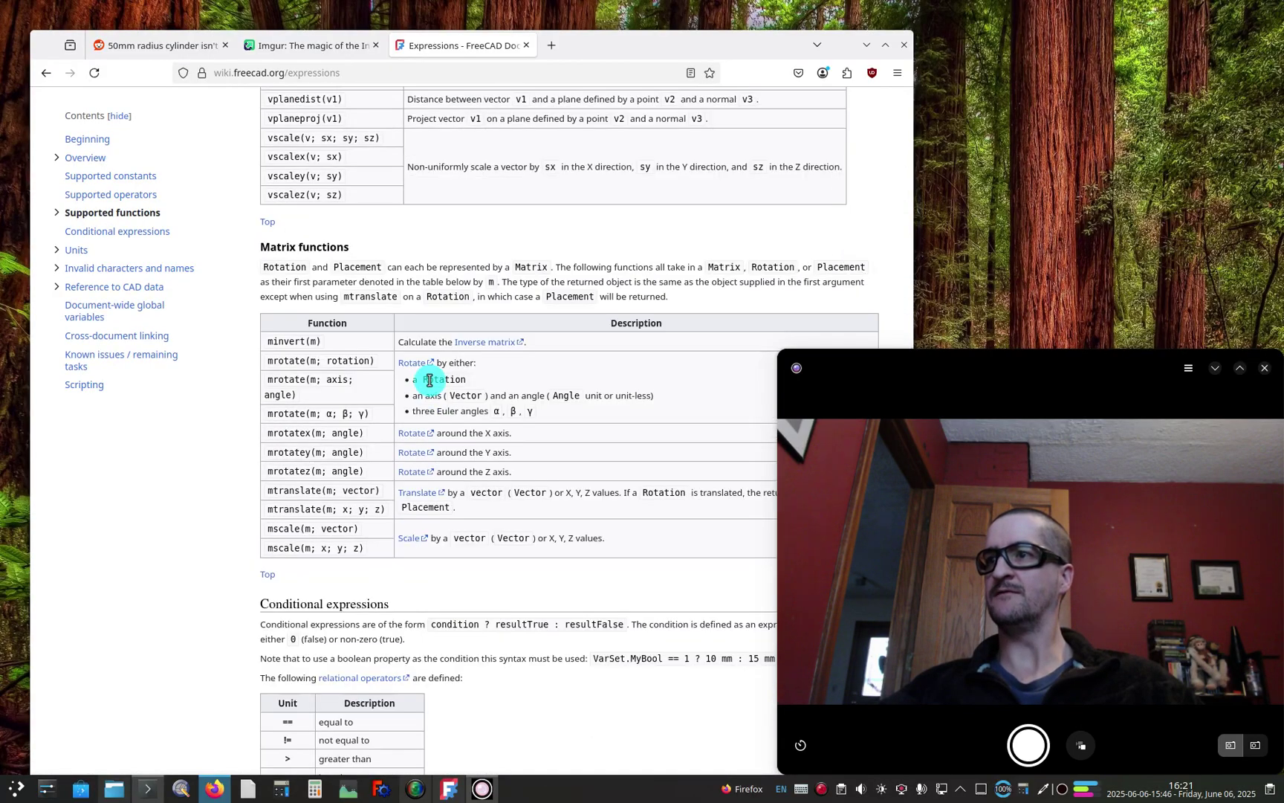
scroll(429, 387, down, 15)
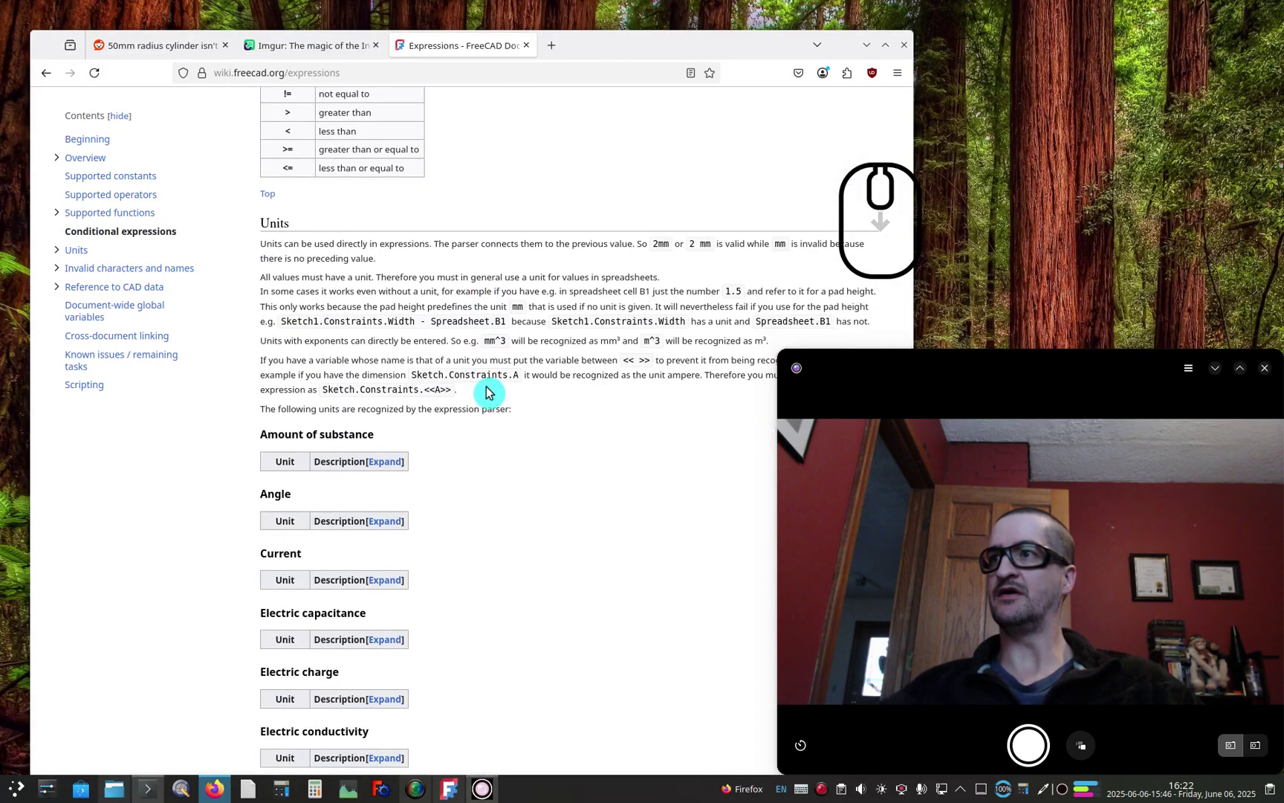
scroll(489, 392, down, 5)
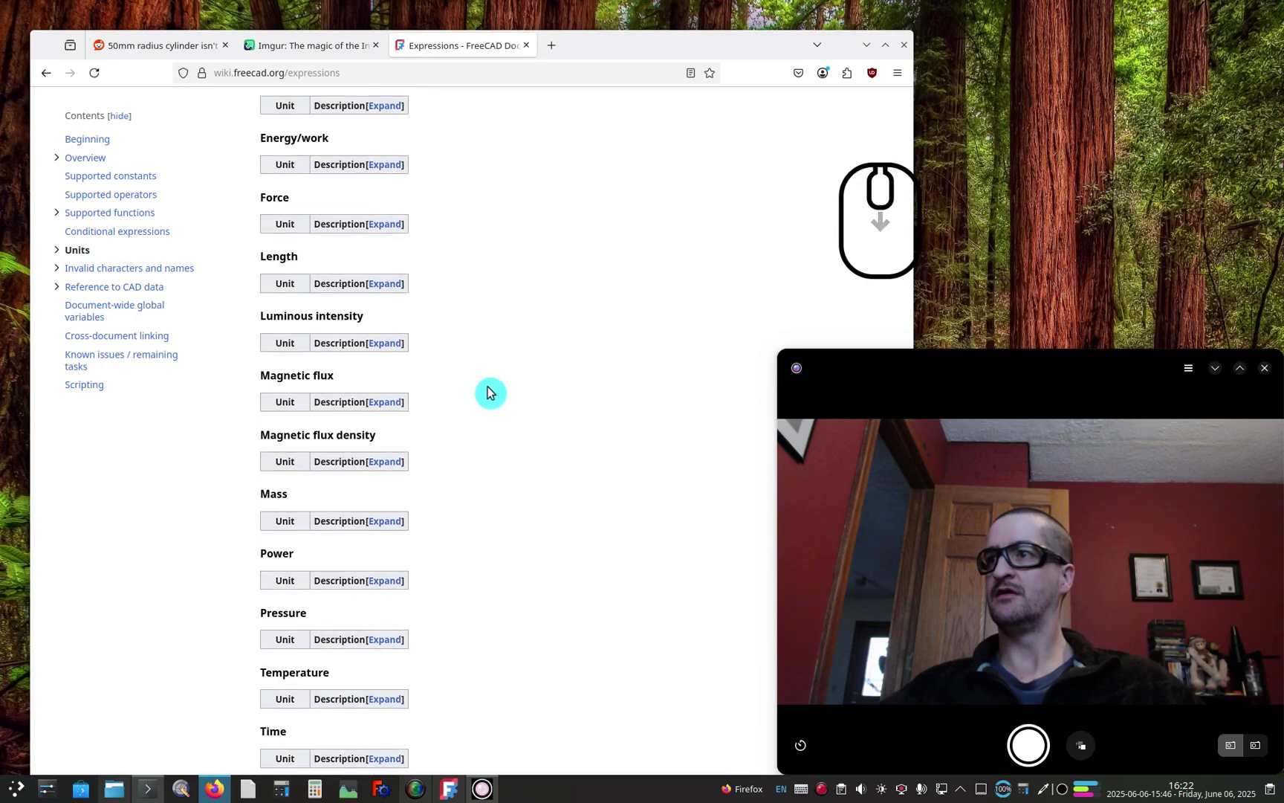
scroll(489, 392, up, 15)
scroll(489, 393, up, 5)
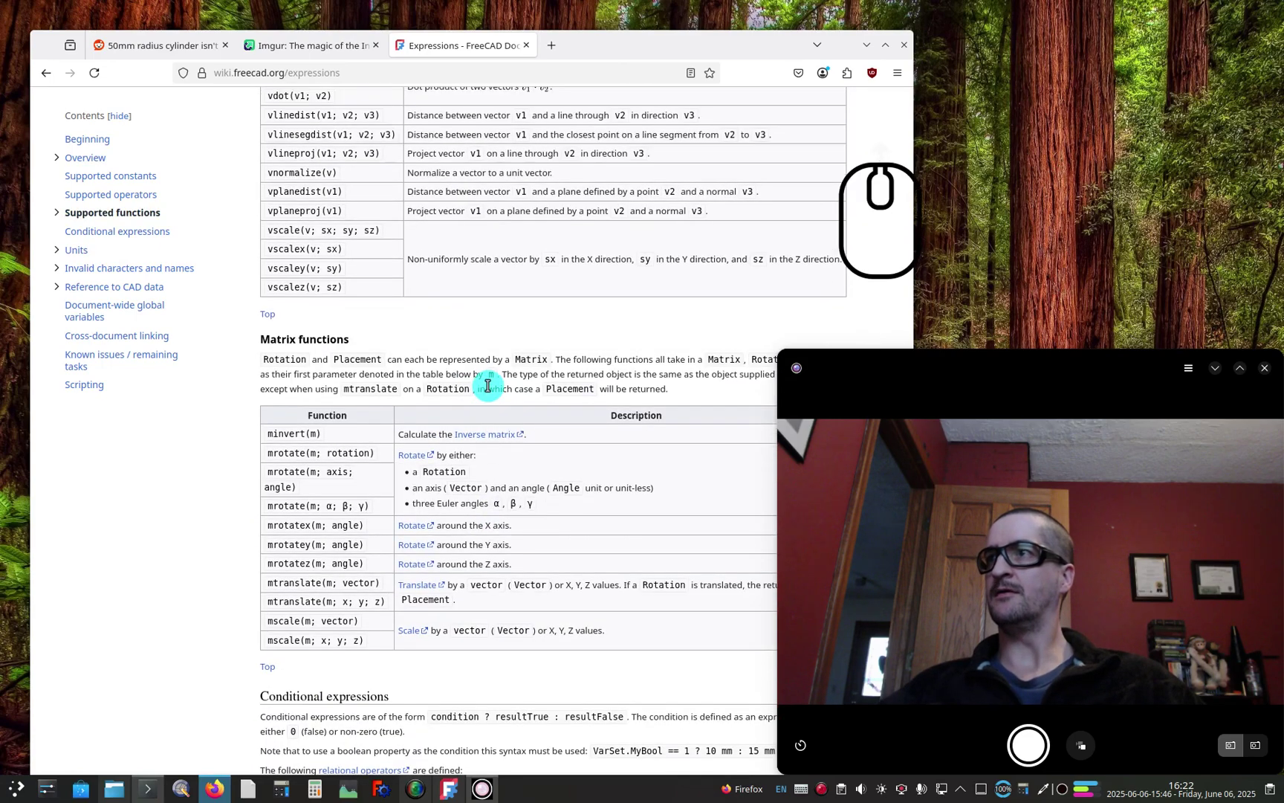
Search the Expressions page for "ternary" and "conditional"
key(ctrl+f)
text(ternary)
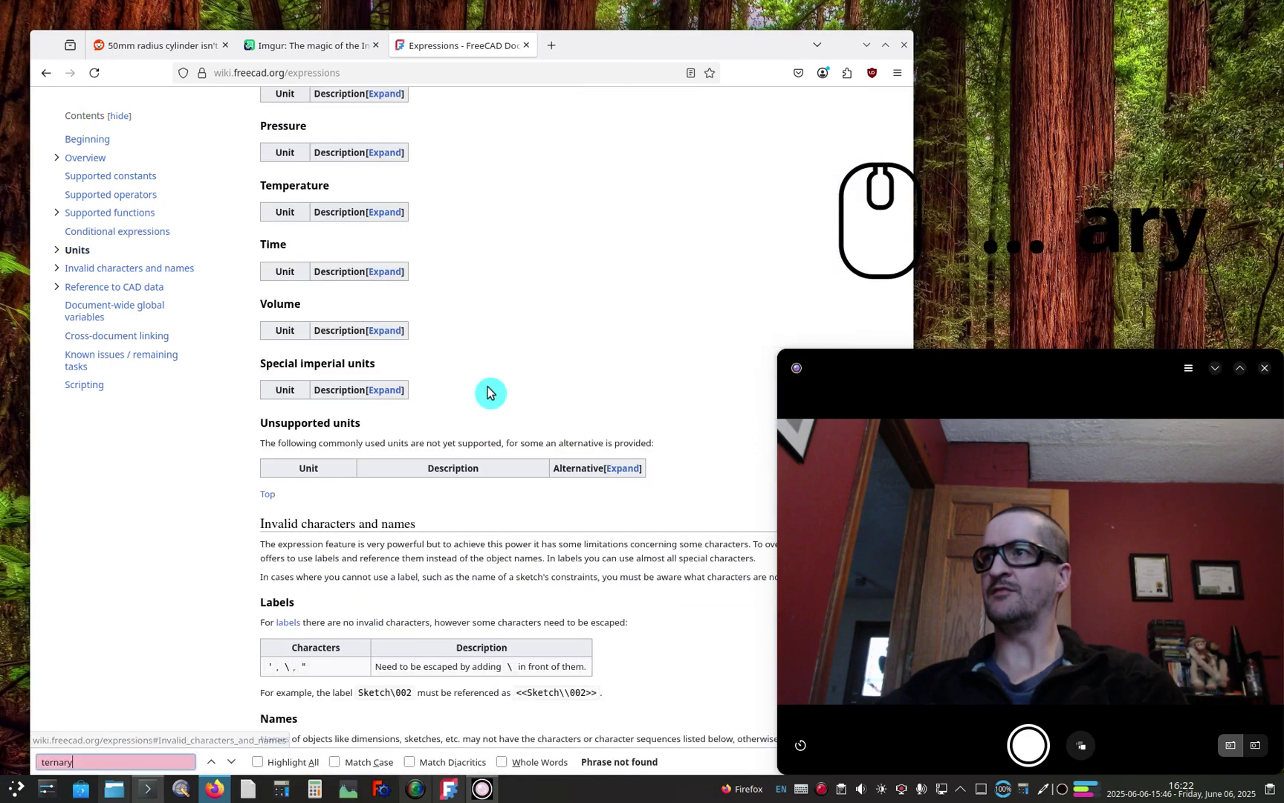
key(ctrl+f)
text(c)
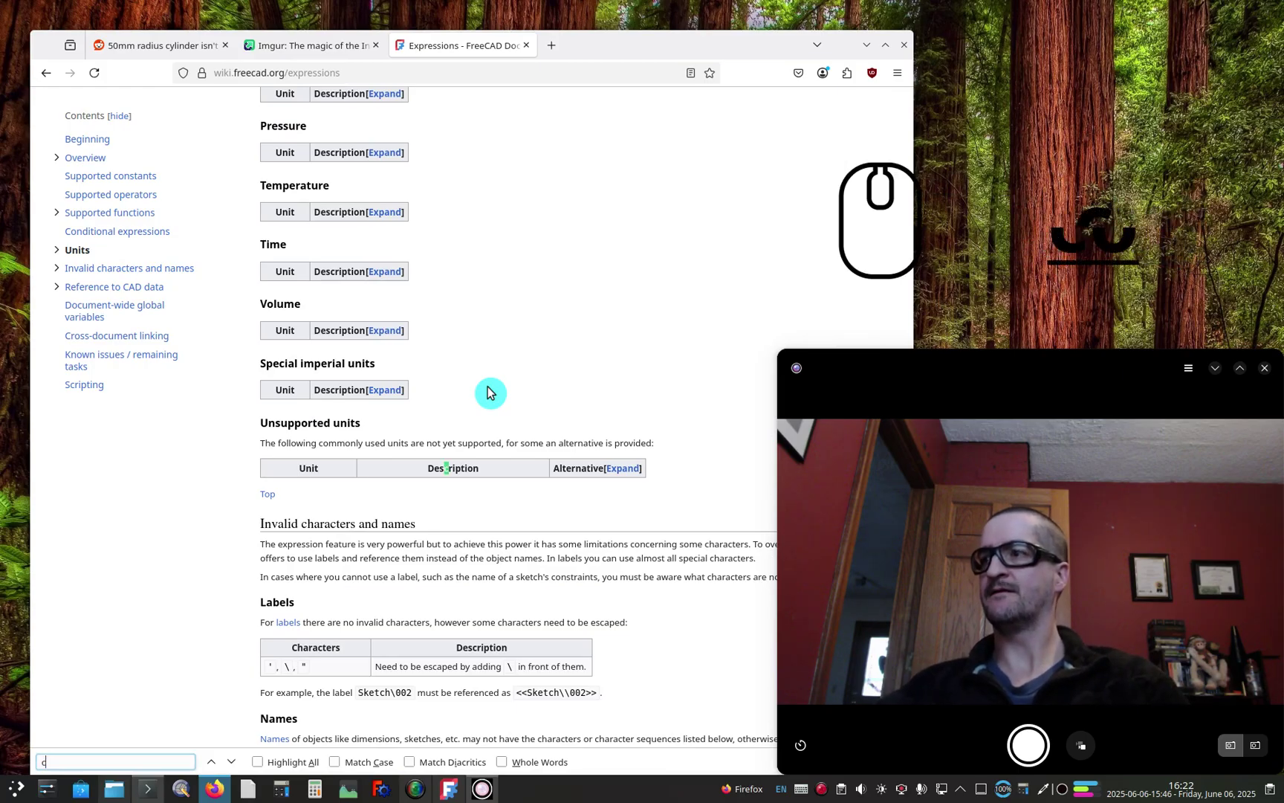
text(onditional)
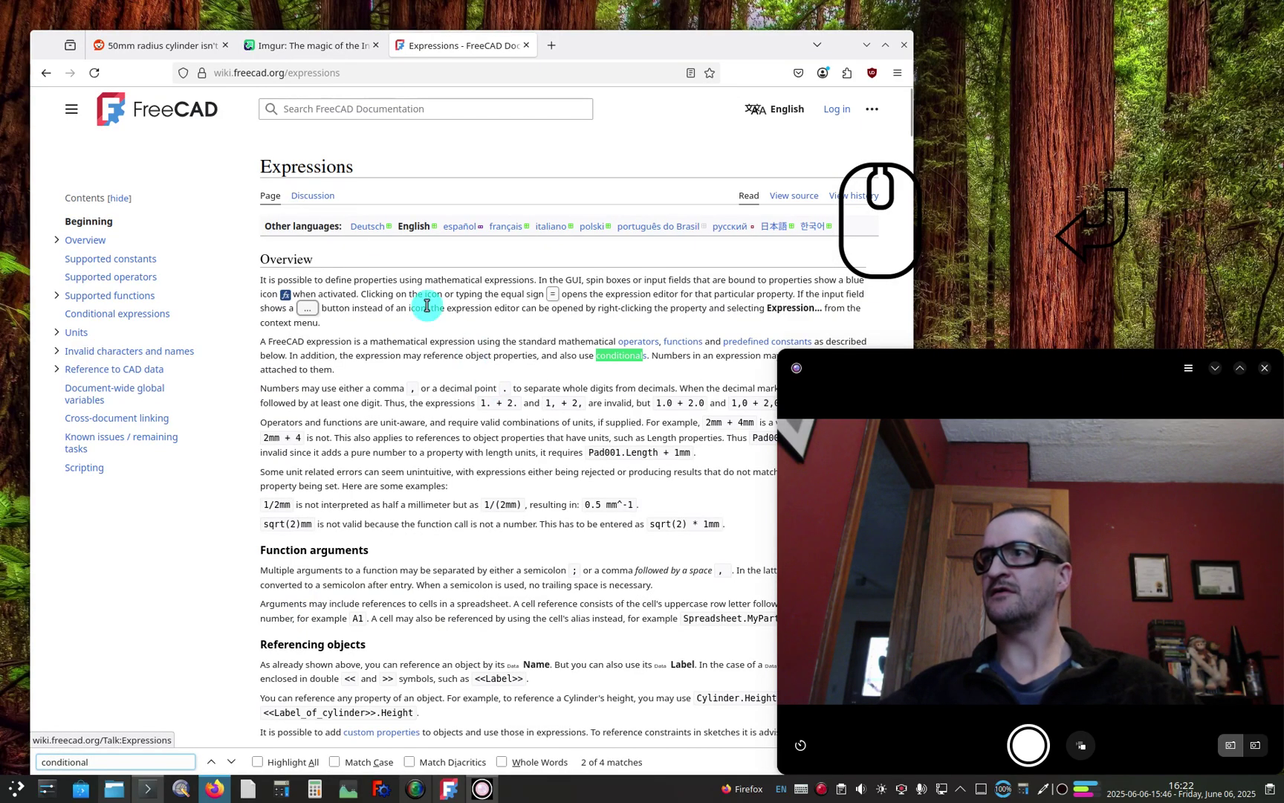
Follow the conditionals link in the page's Overview to the Conditional expressions section
key(ctrl+f)
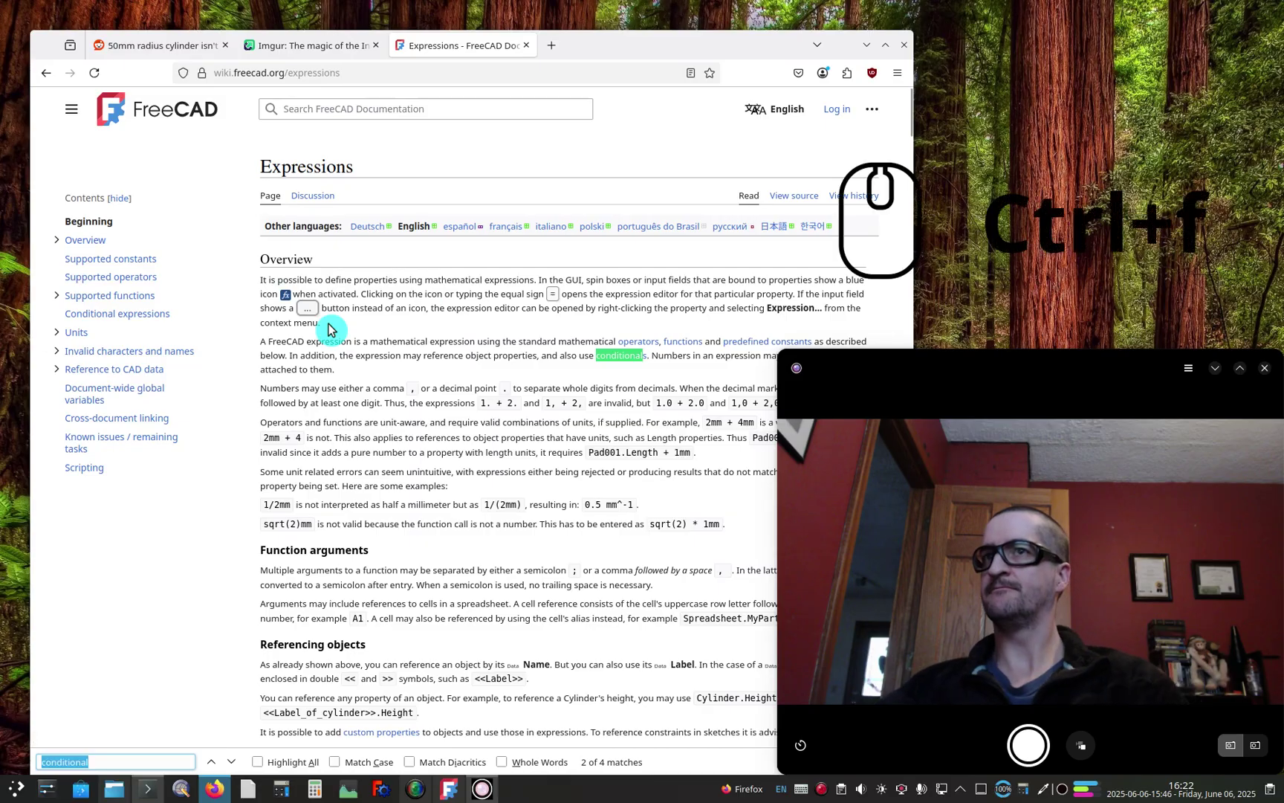
text(conditiaonl)
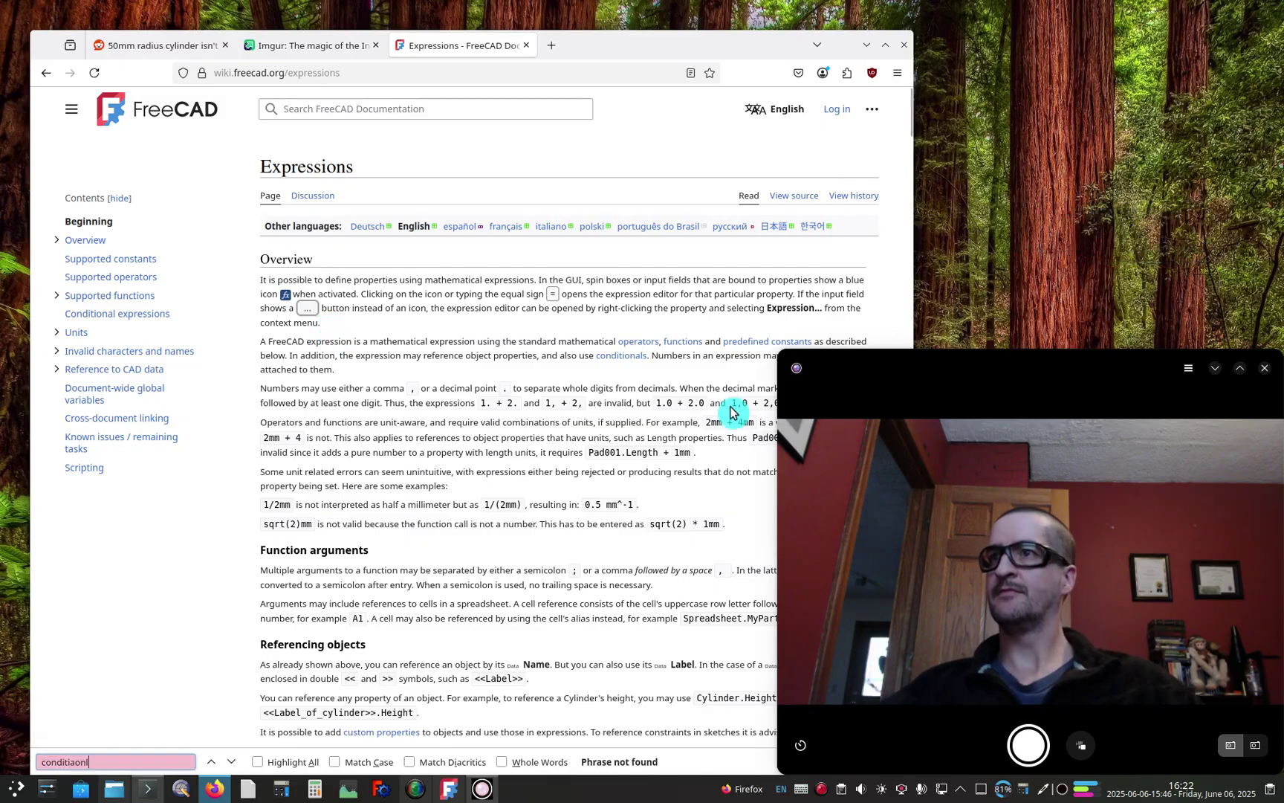
click(639, 359)
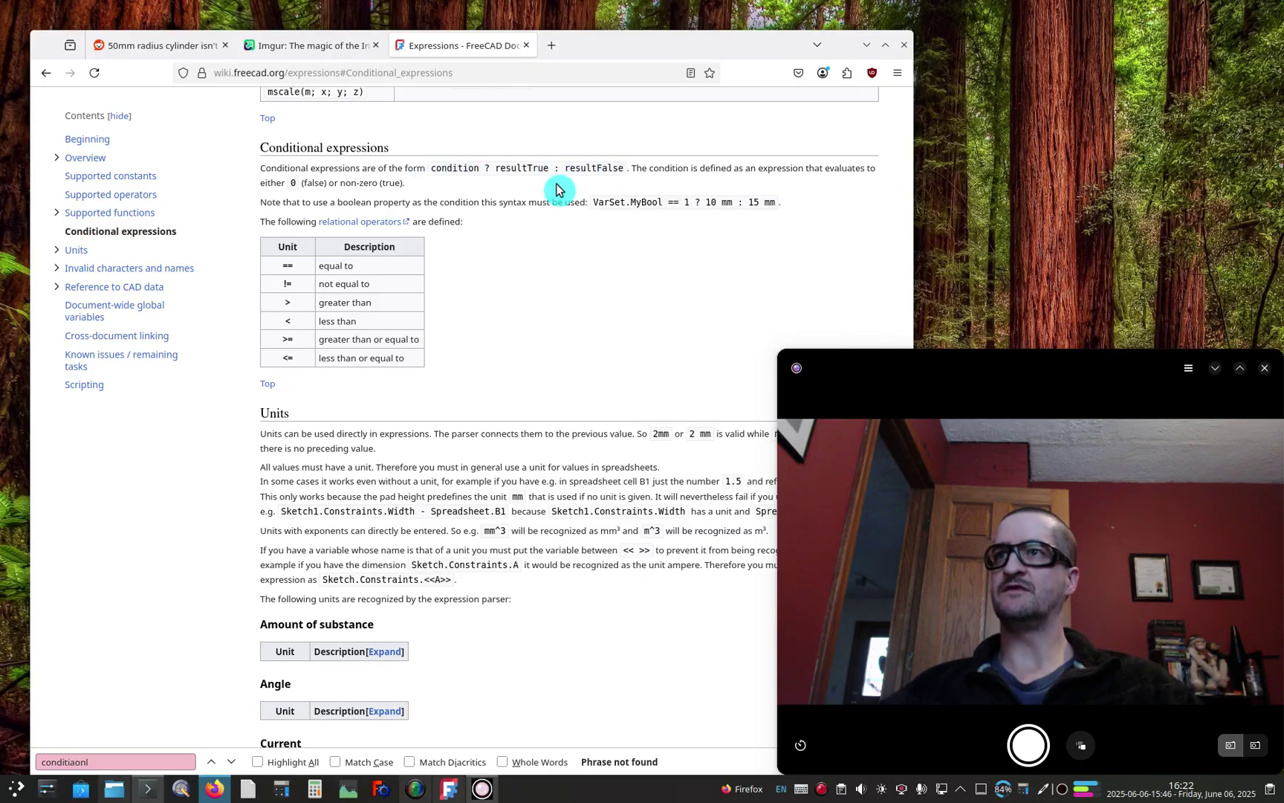
Switch to the Dolphin videos folder and play 20240426-trailing-link-fork-iteration-139.mp4 in Haruna
click(448, 789)
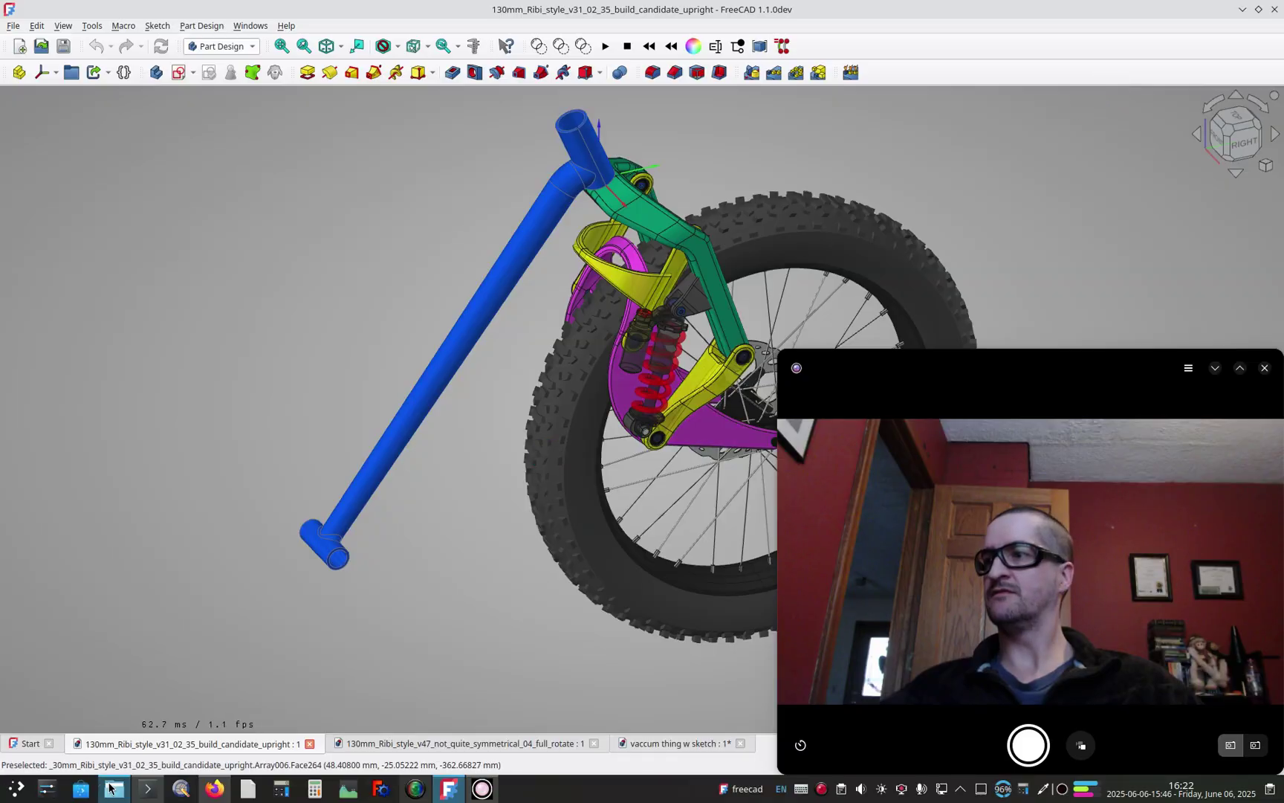
click(111, 788)
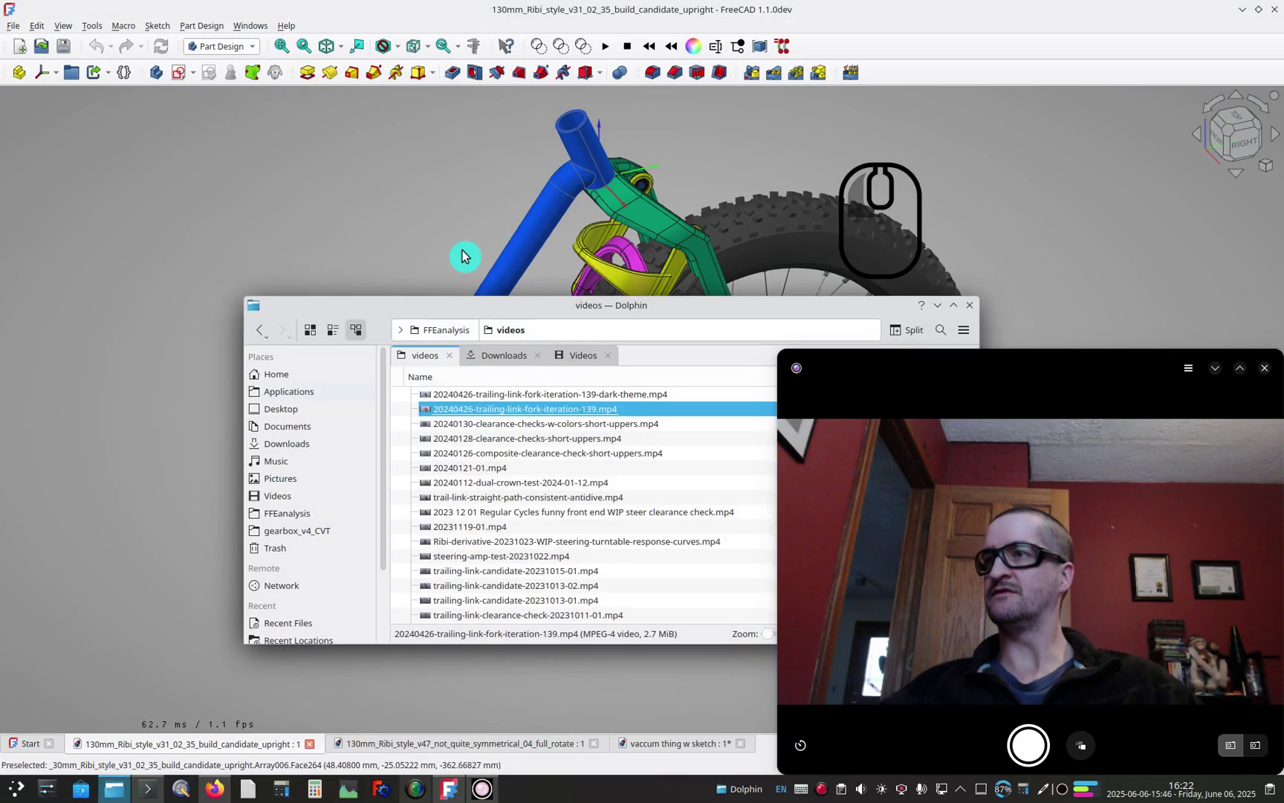
click(524, 410)
right_click(525, 409)
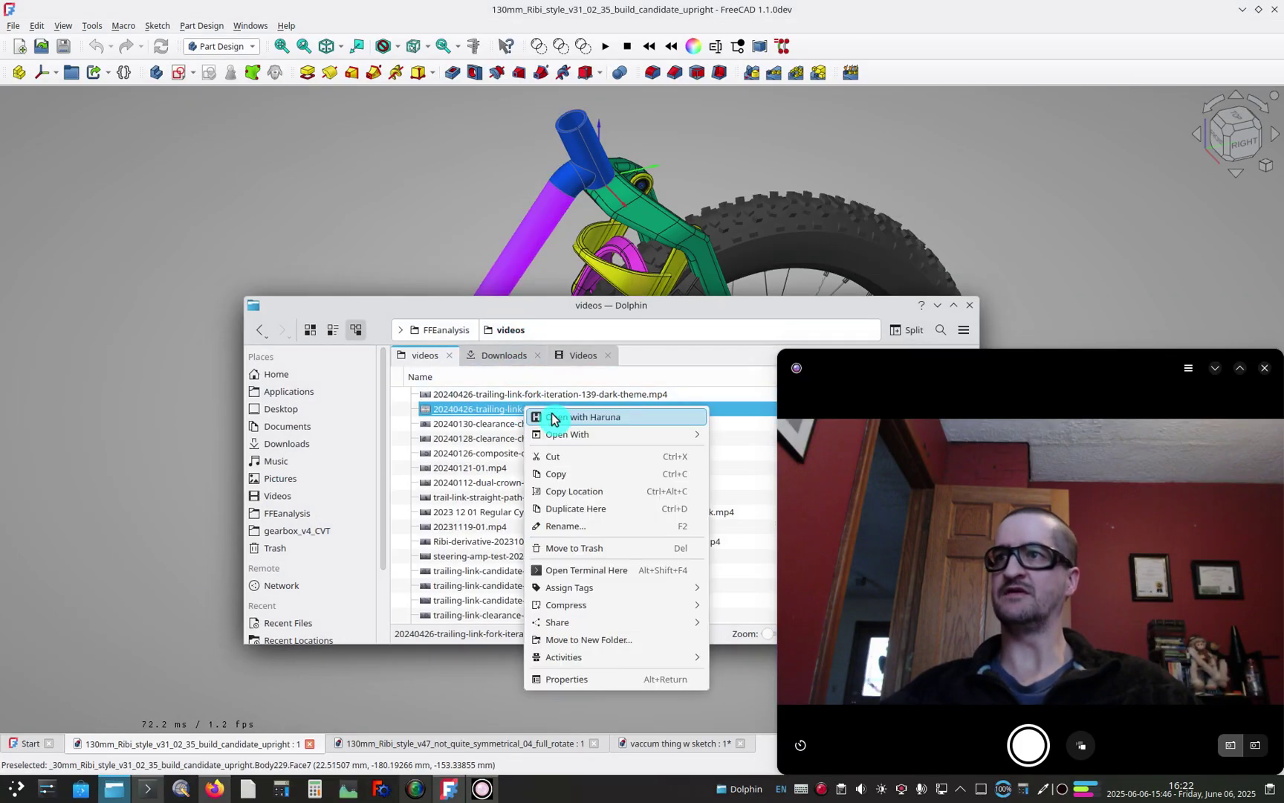
click(558, 417)
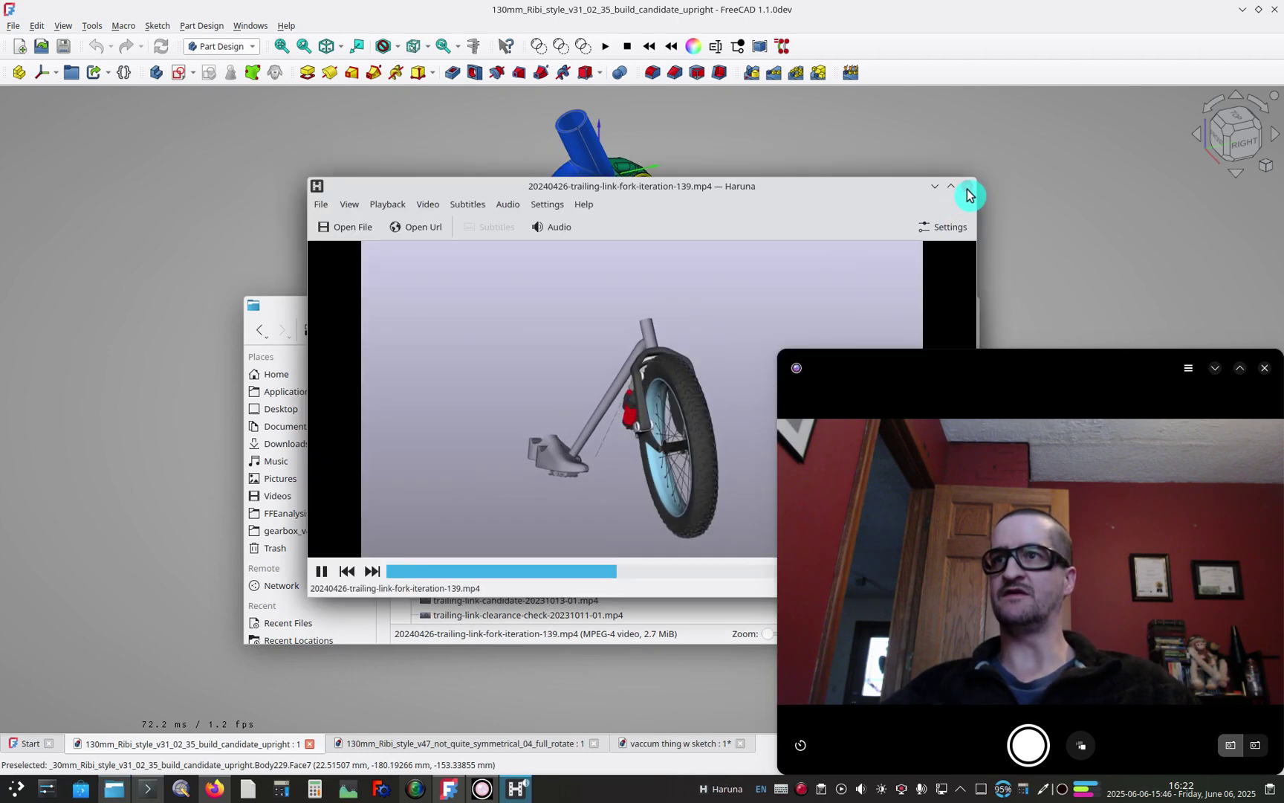
Close the video and examine the expression-driven properties of Part chassis pitch in the v31 document
click(916, 45)
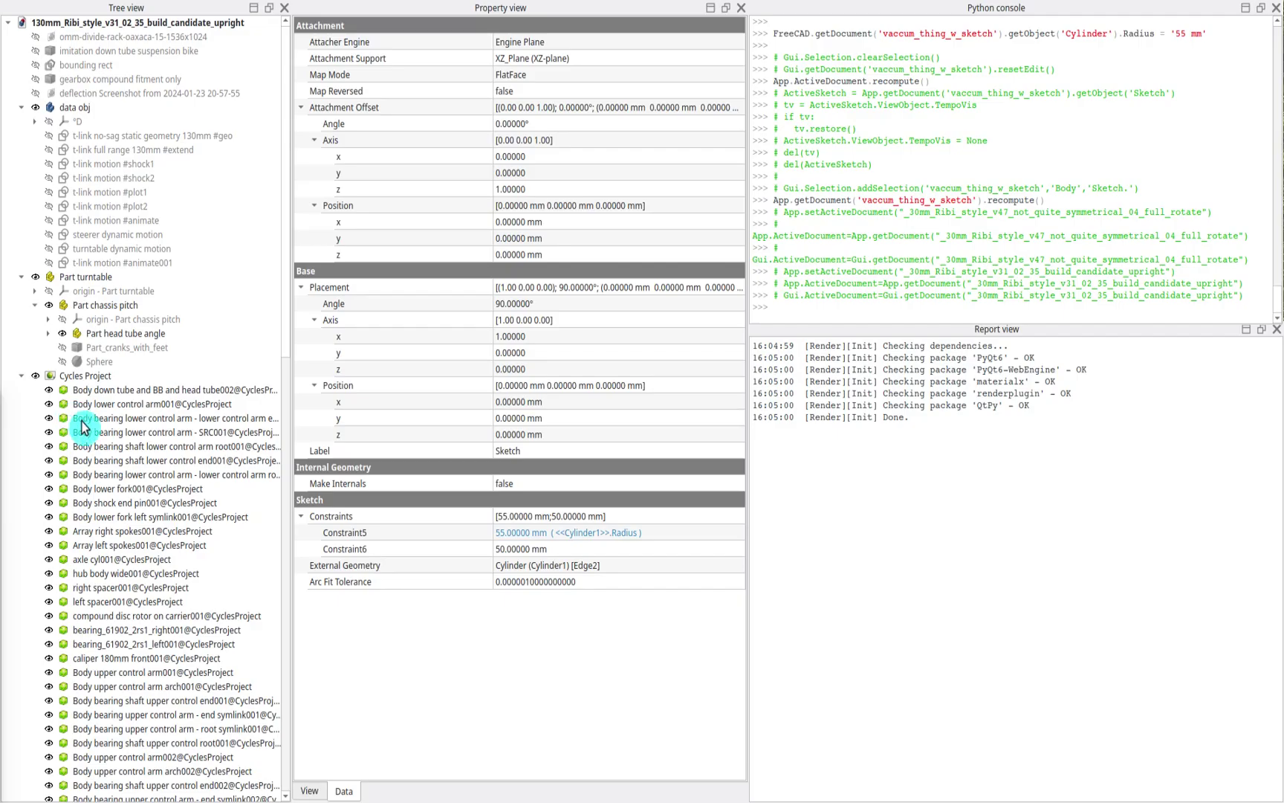
click(111, 304)
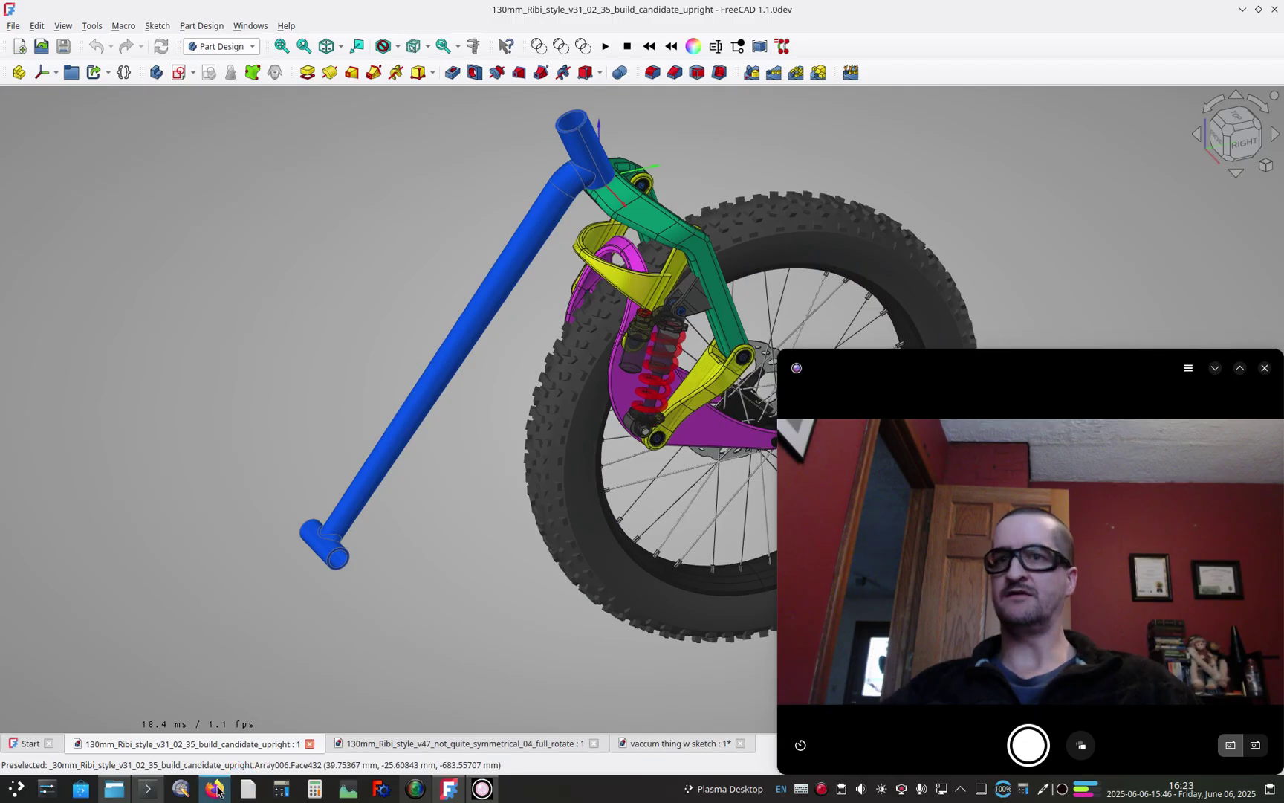
Switch to Firefox, review the Imgur screenshots of the cylinder sketch, and minimize the browser
mouse_move(216, 789)
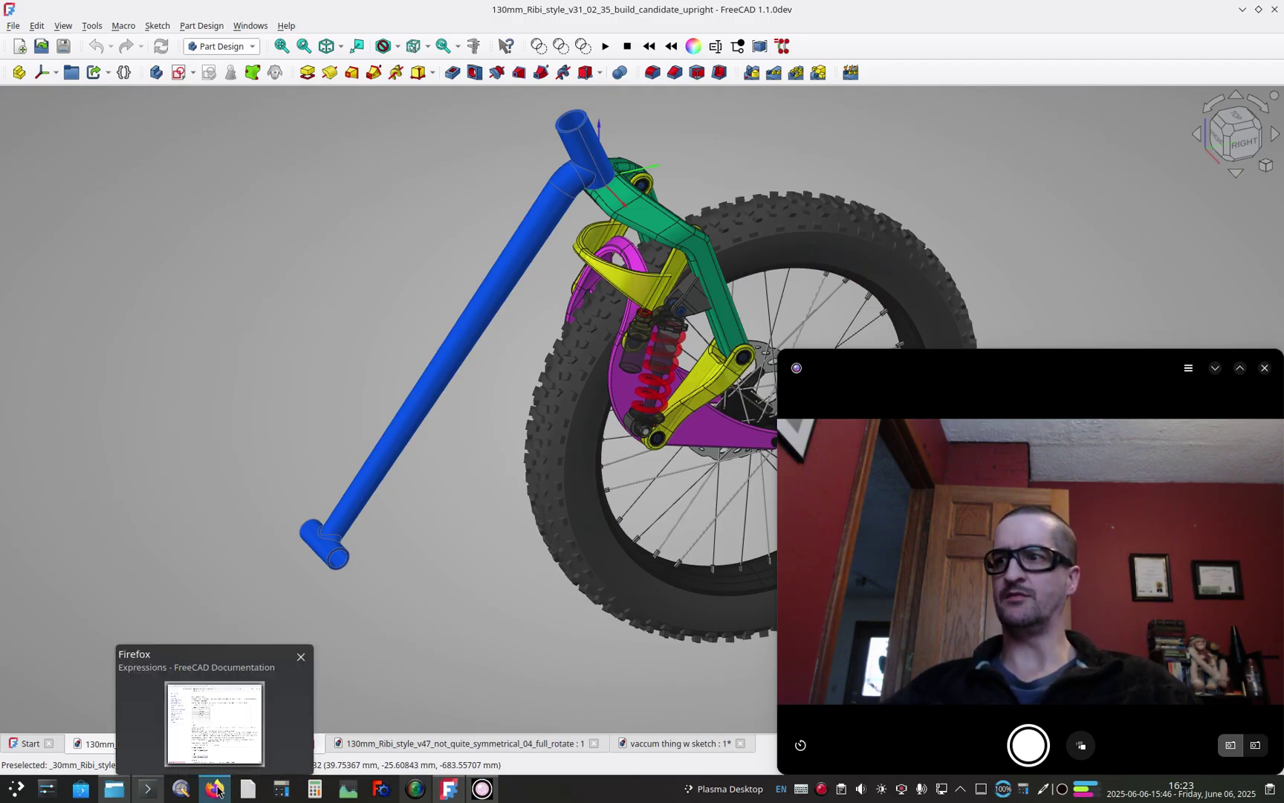
click(217, 789)
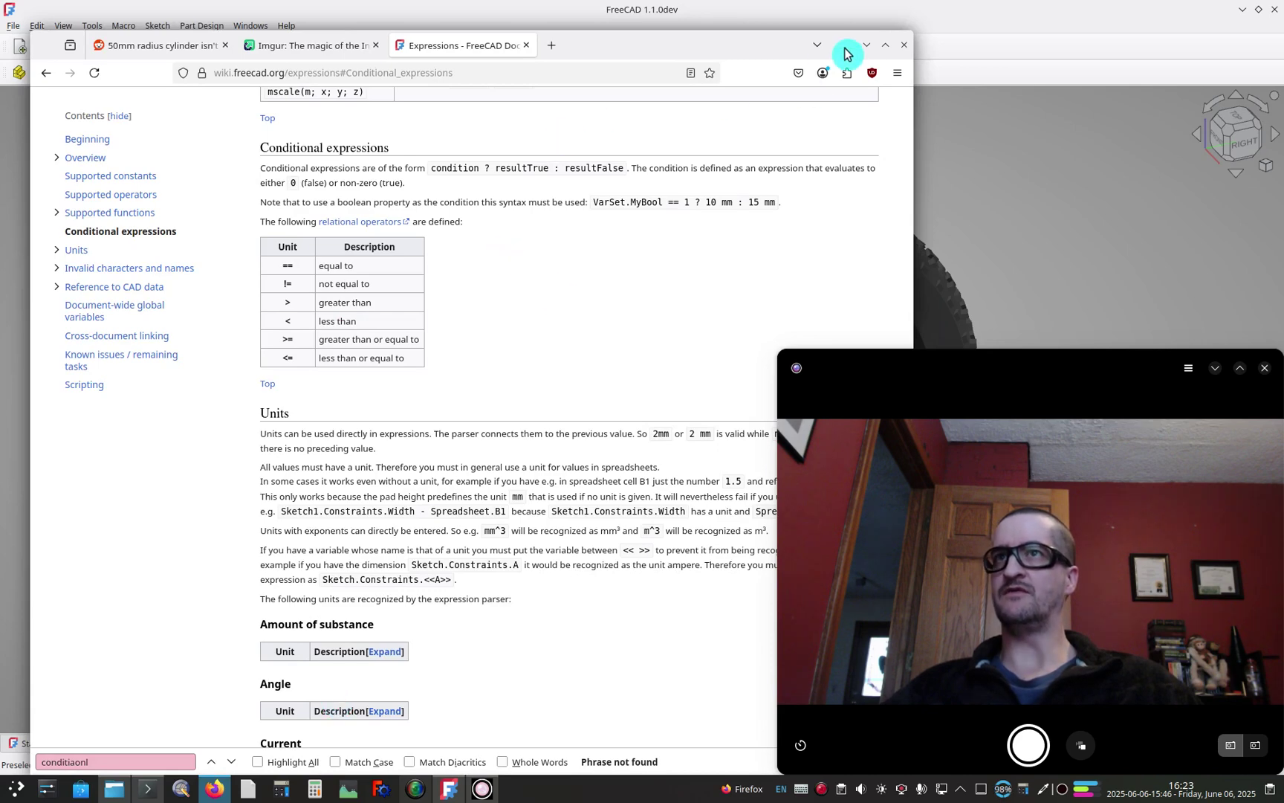
click(185, 45)
click(288, 50)
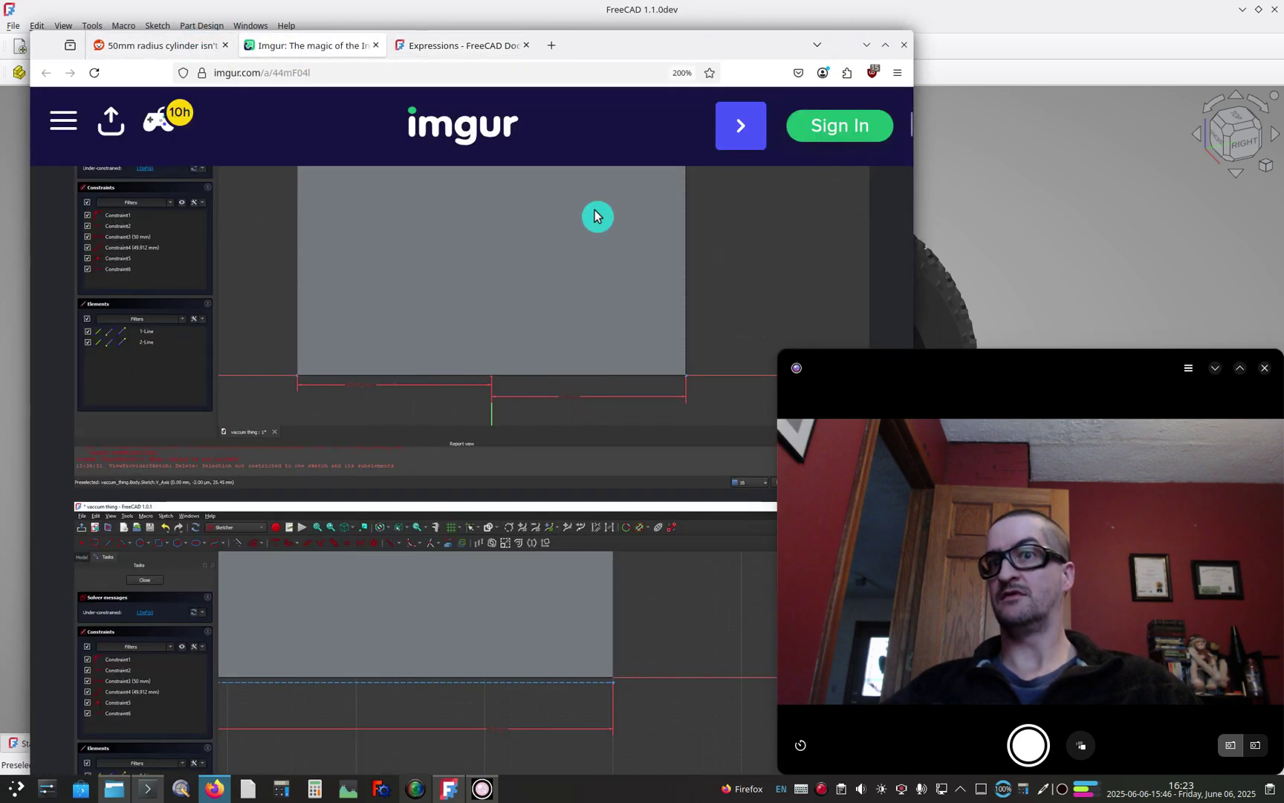
click(867, 48)
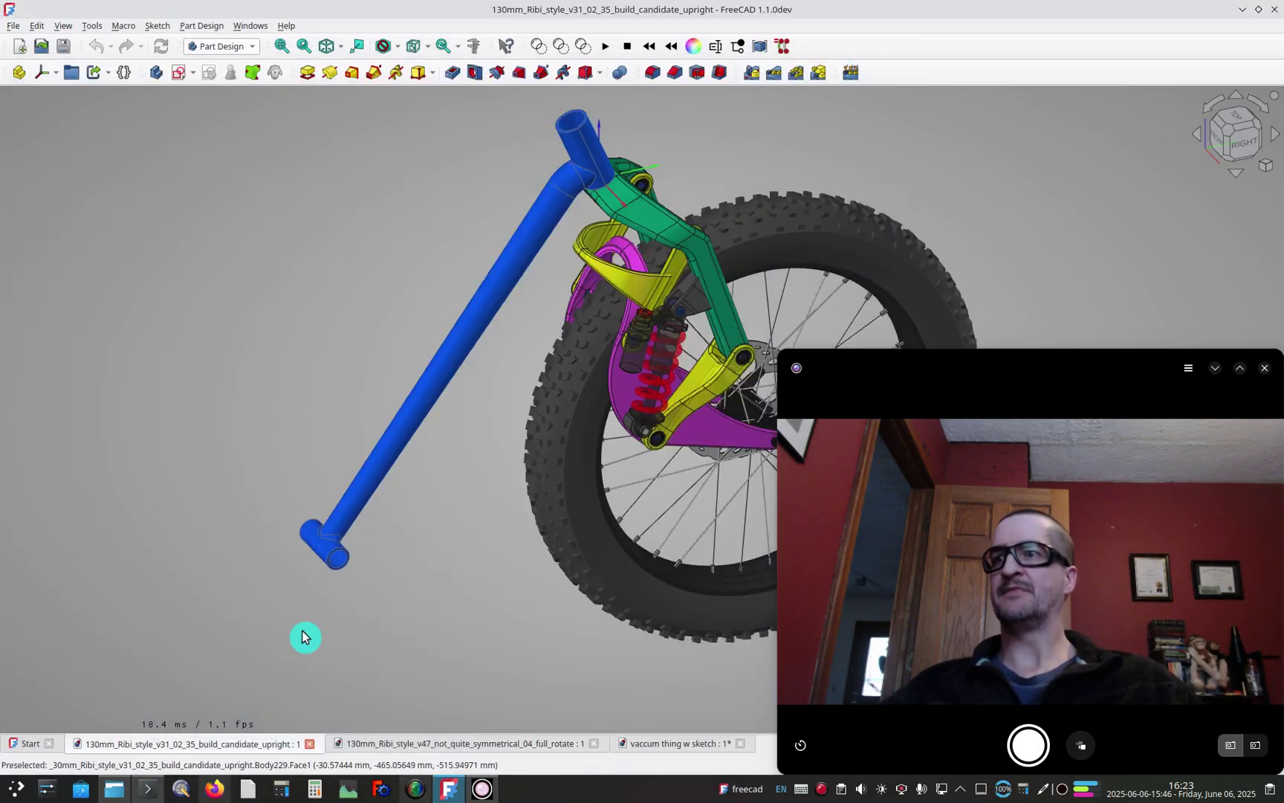
Return to the vaccum thing w sketch document and examine Cylinder1 from an angle, clearing its selection
click(630, 746)
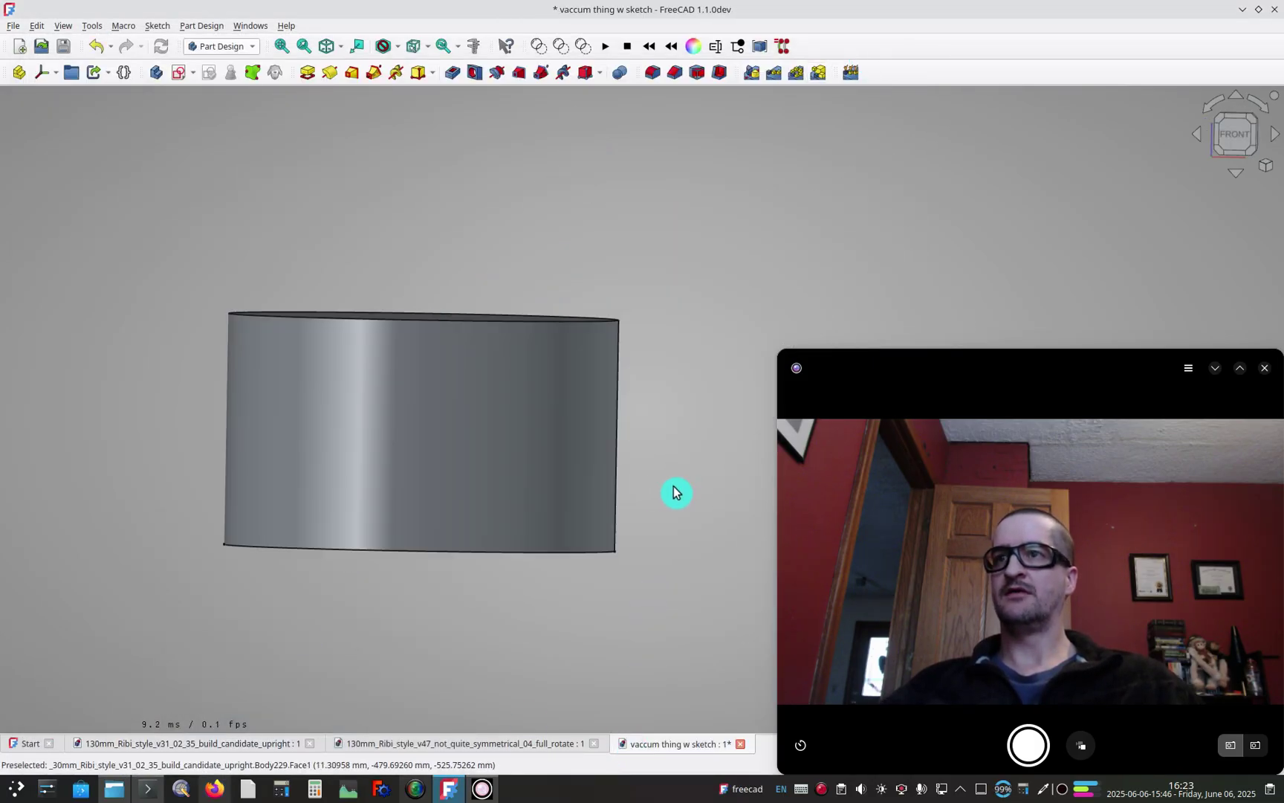
key(shift)
key(alt)
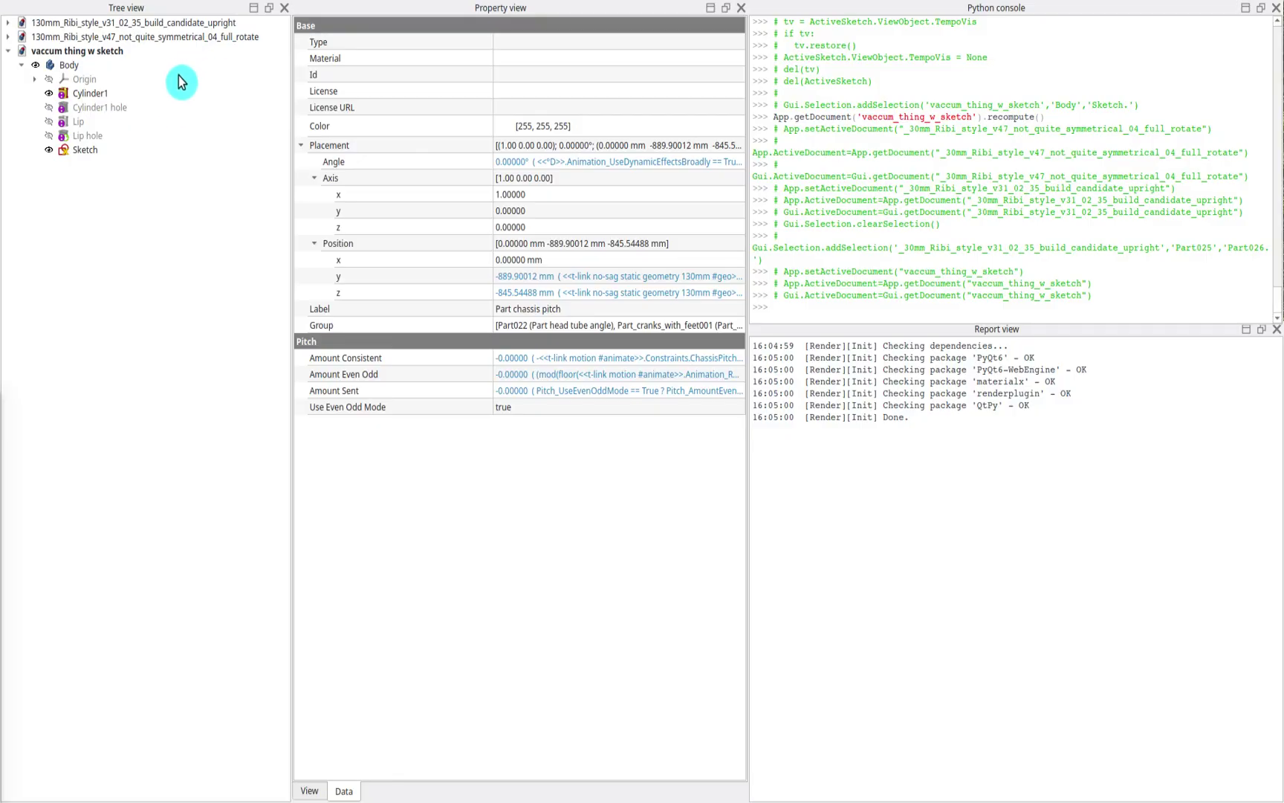
click(91, 94)
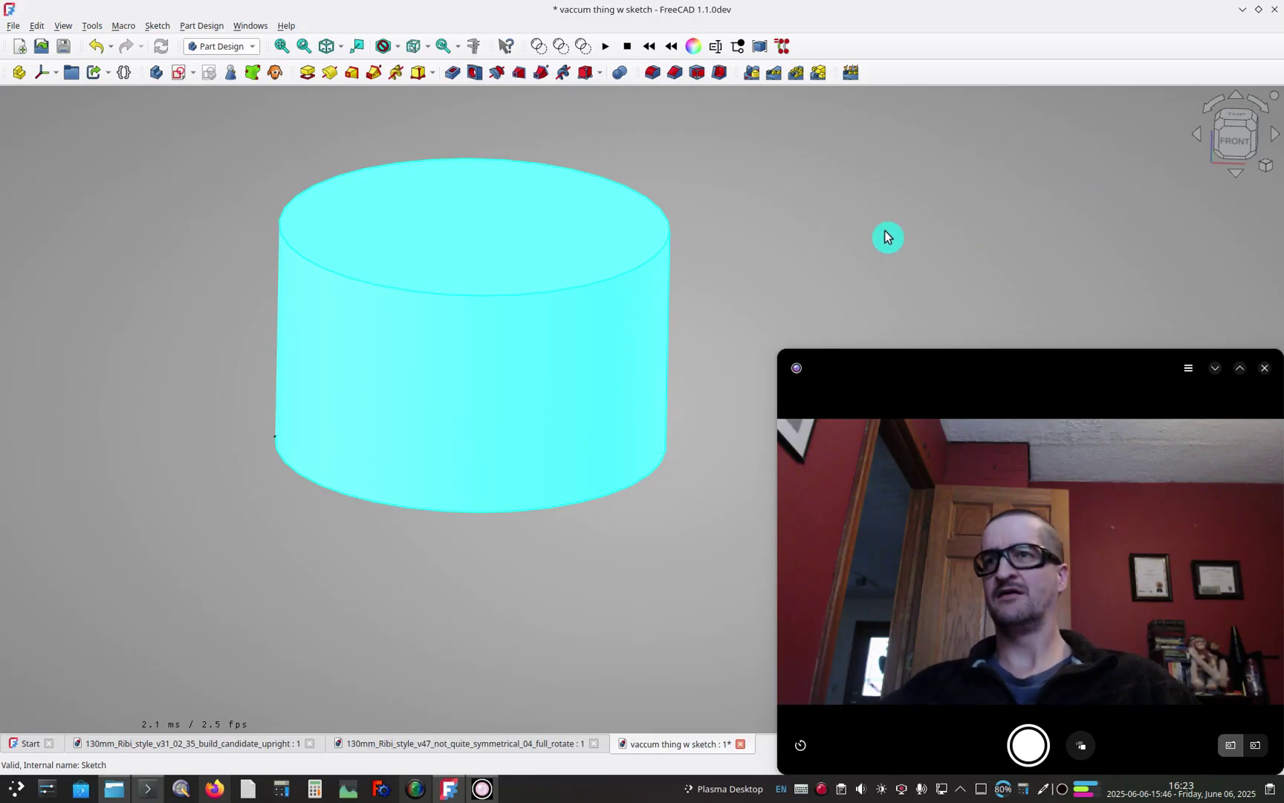
click(886, 238)
key(shift)
key(shift)
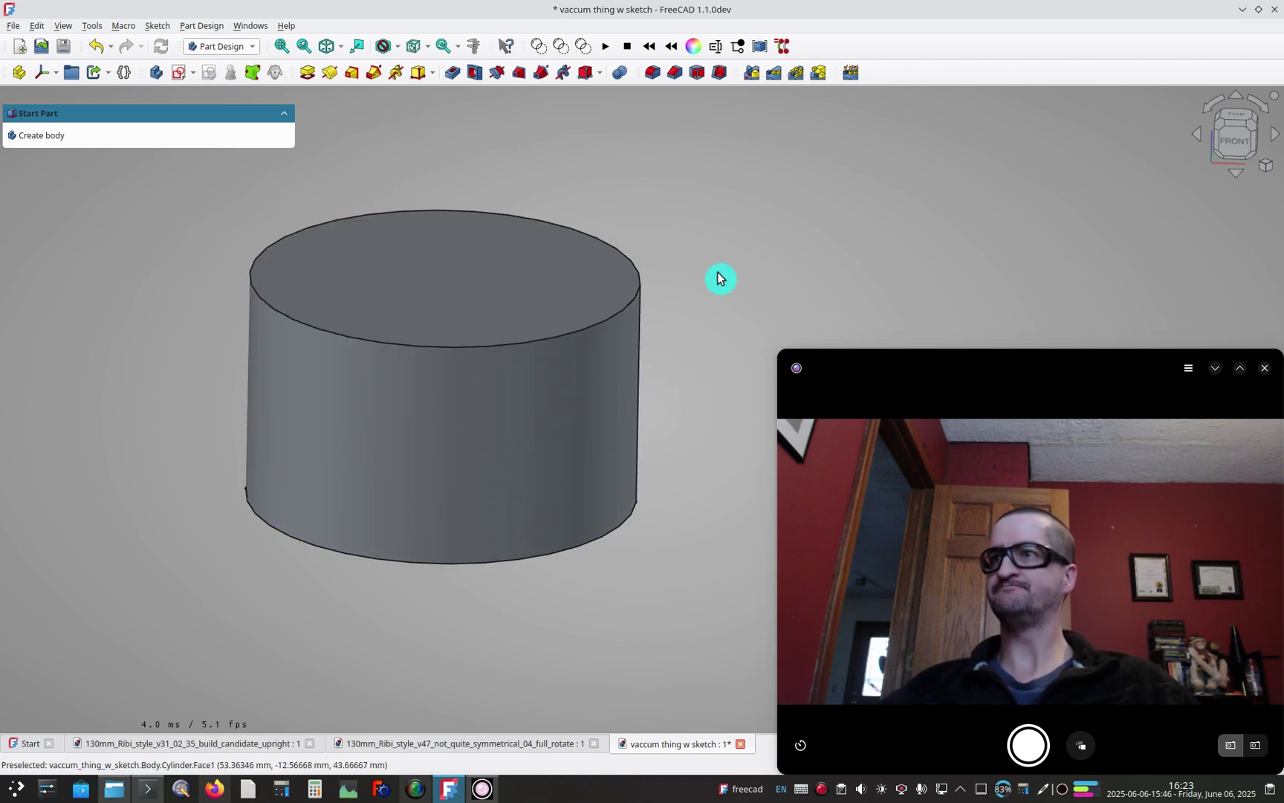
Set the Body's display Deviation to 0.1 and clear the selection to view the cylinder's edges
click(717, 278)
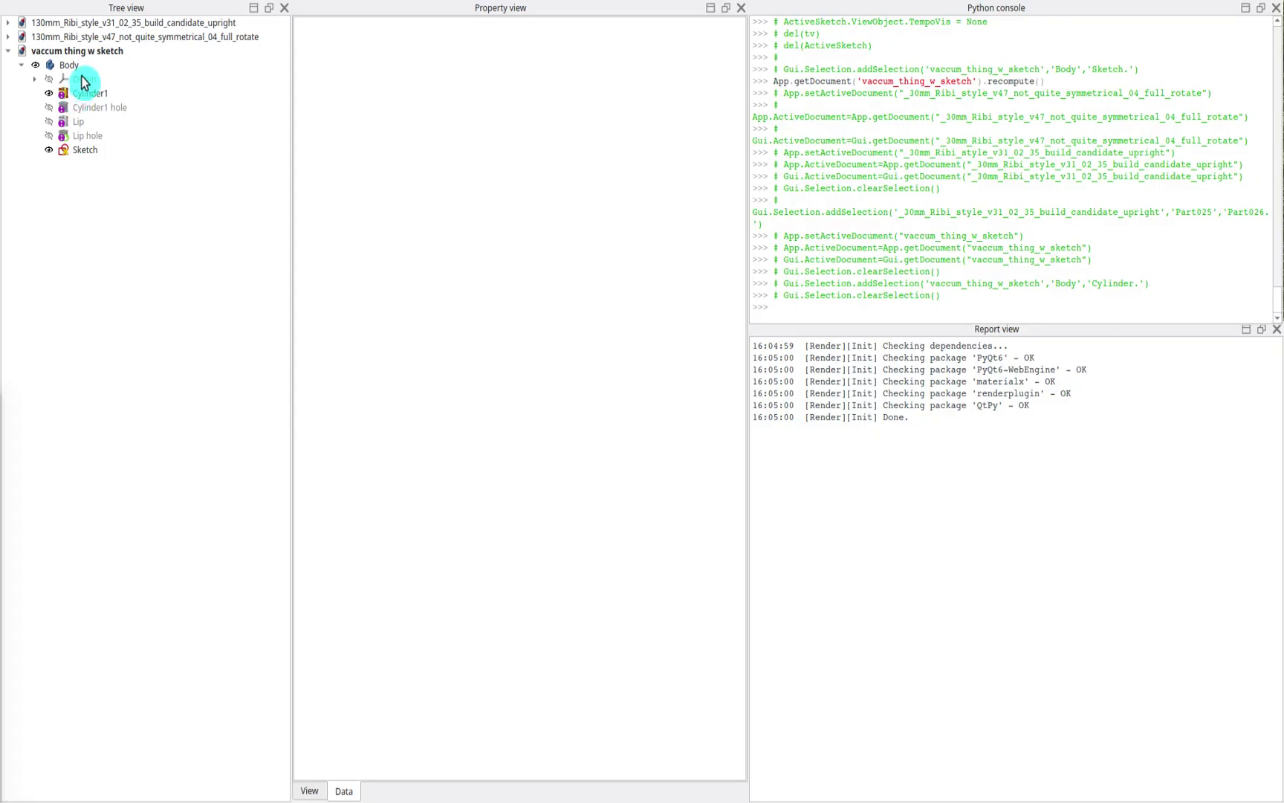
click(78, 65)
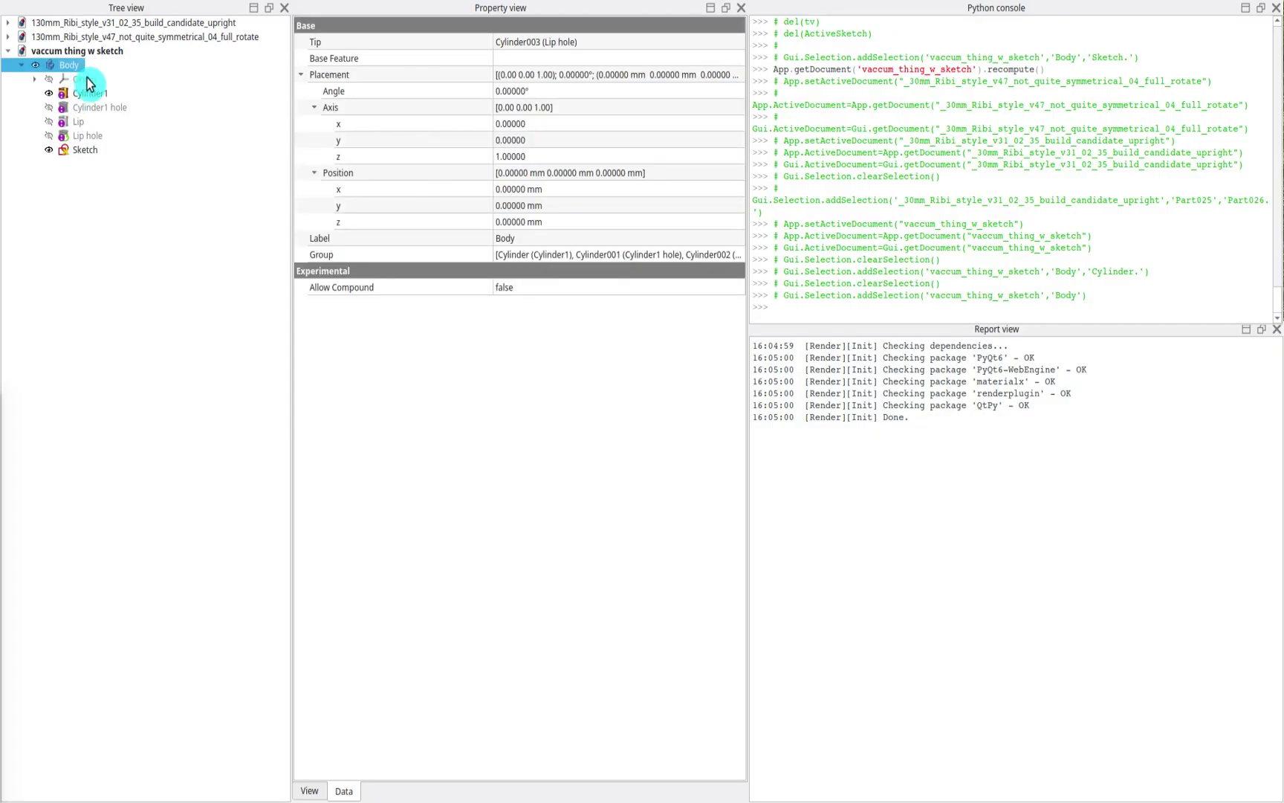
key(Tab)
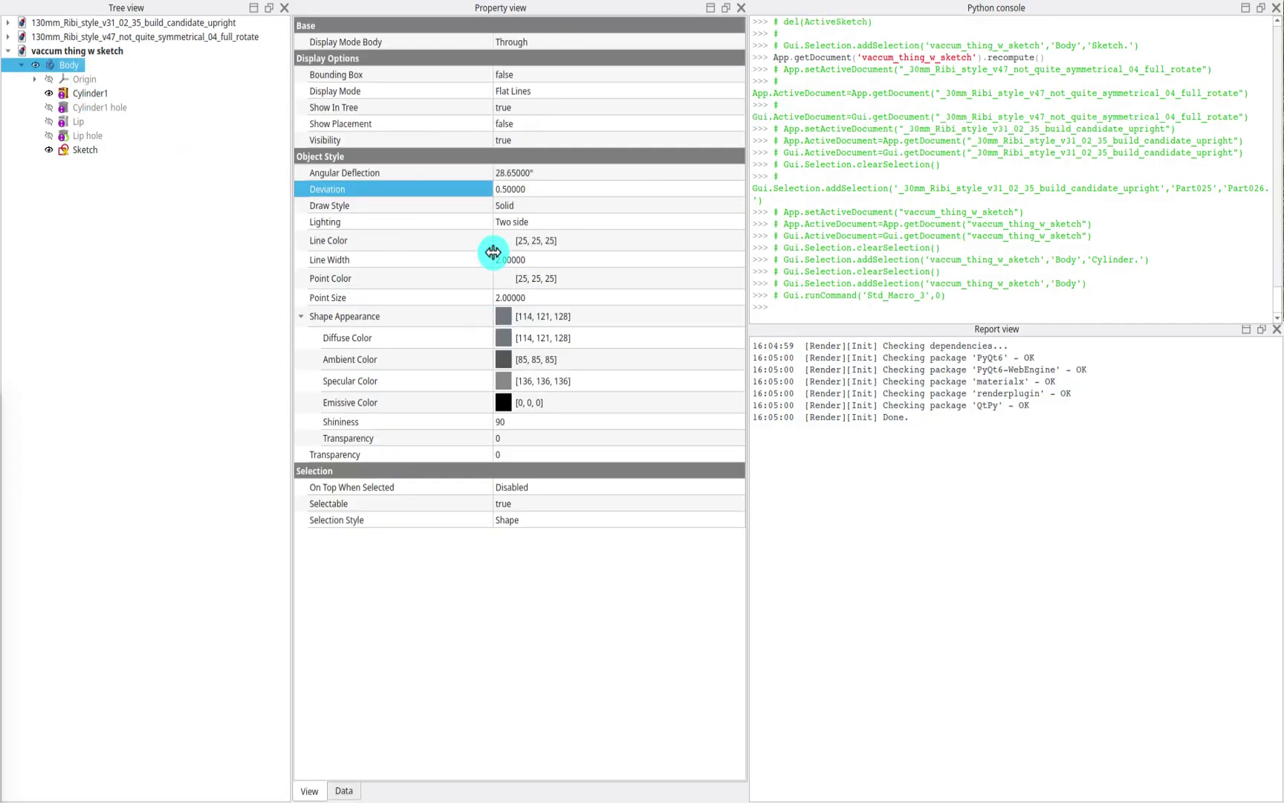
click(537, 190)
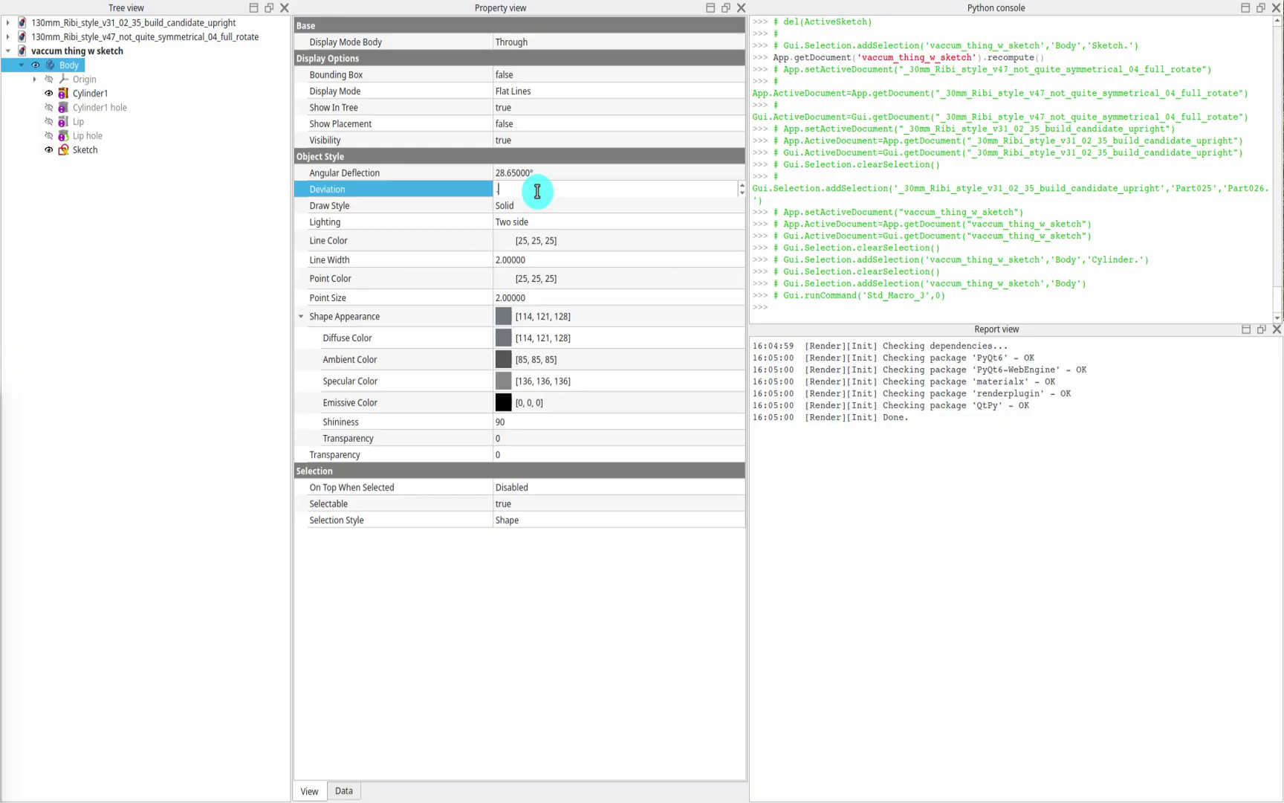
text(0.1)
key(Return)
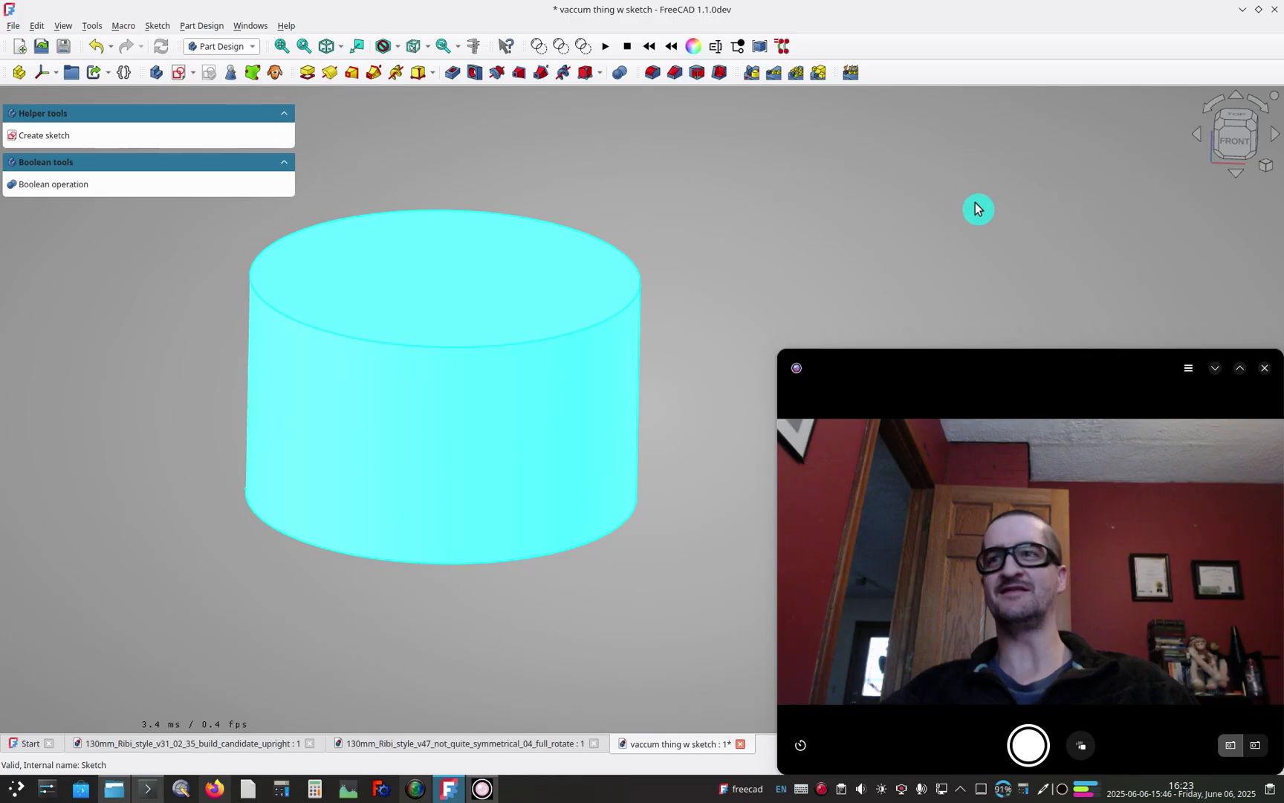
click(673, 223)
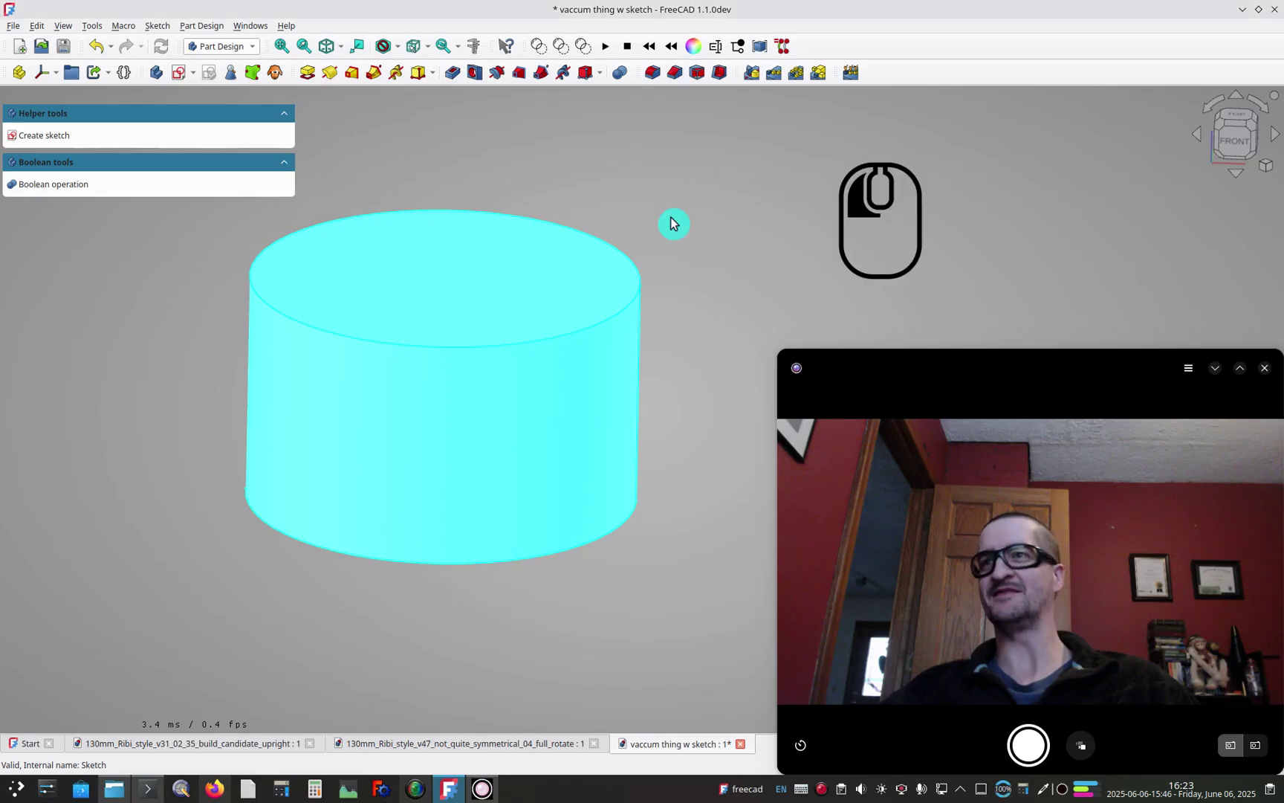